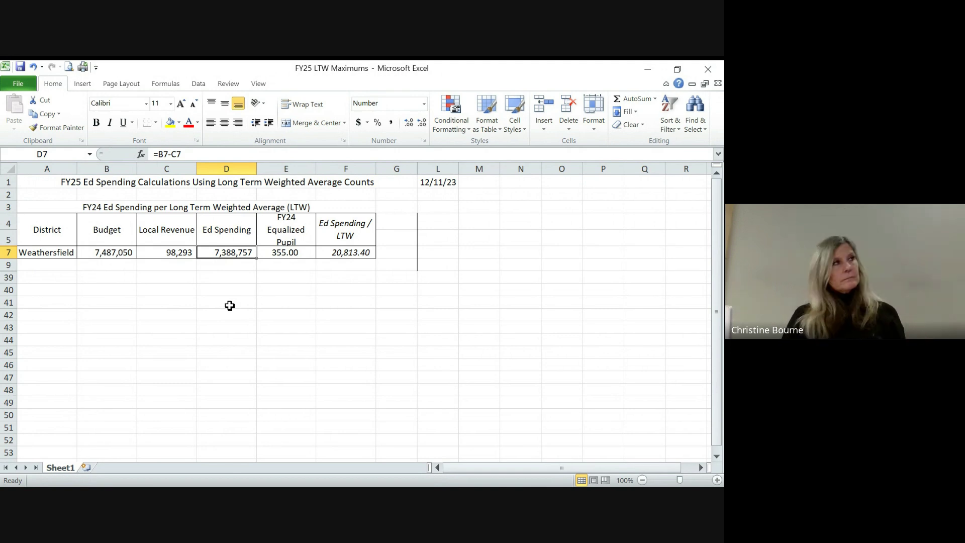
# Replace LTW with EP in the Ed Spending / LTW heading of the first table.
pyautogui.click(717, 480)
pyautogui.click(717, 480)
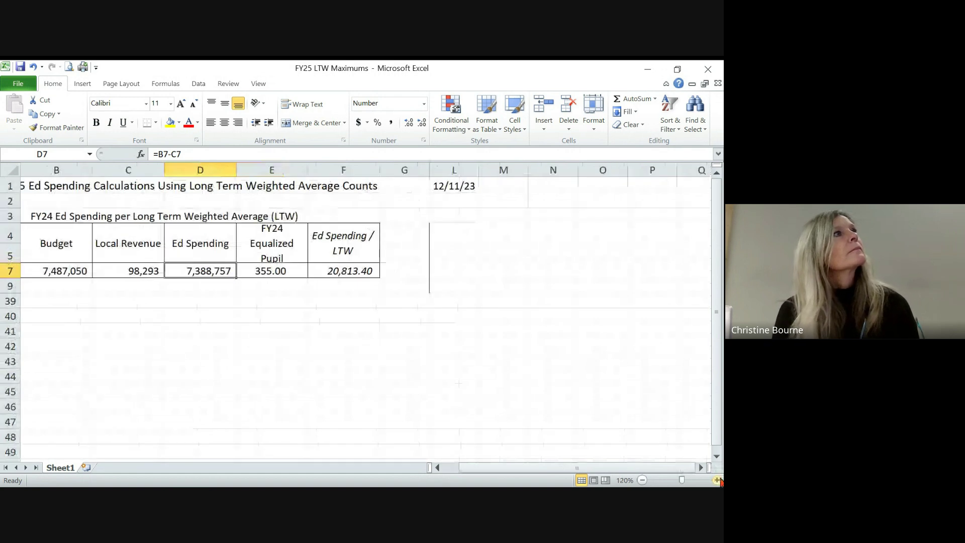
pyautogui.click(296, 274)
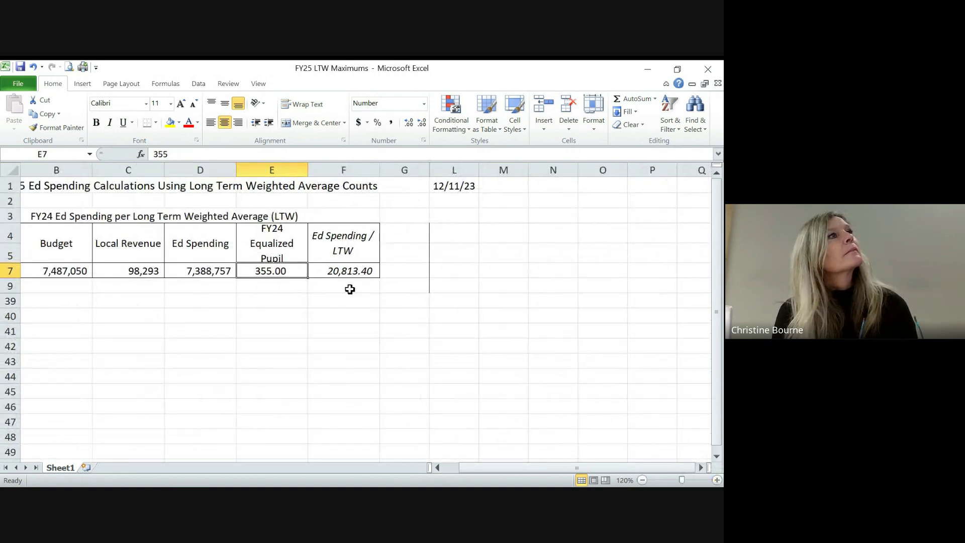
pyautogui.click(352, 268)
pyautogui.click(346, 243)
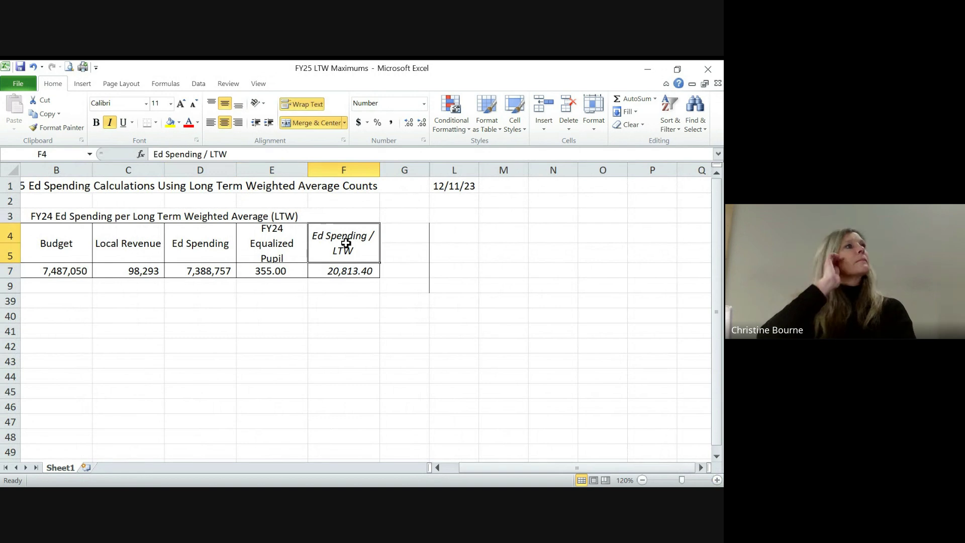
pyautogui.doubleClick(223, 156)
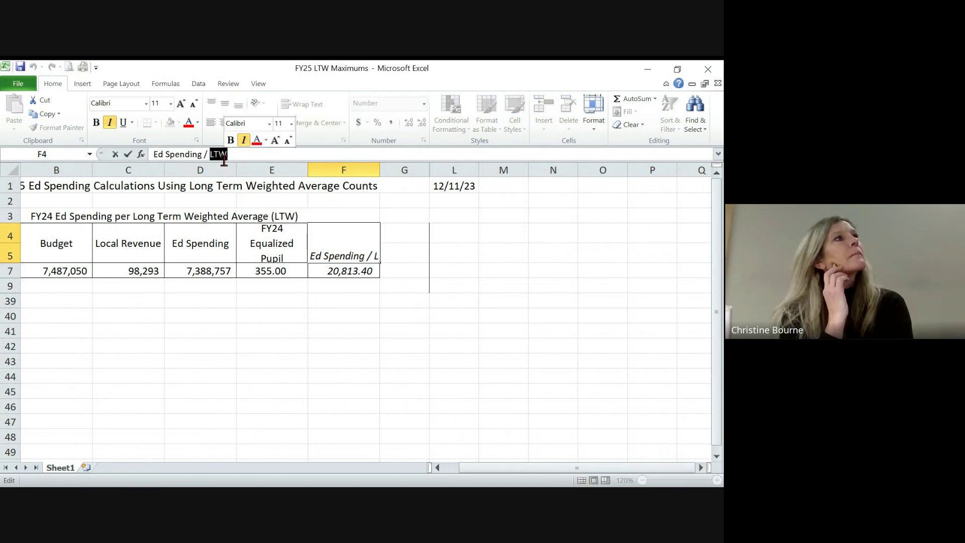
pyautogui.write('E')
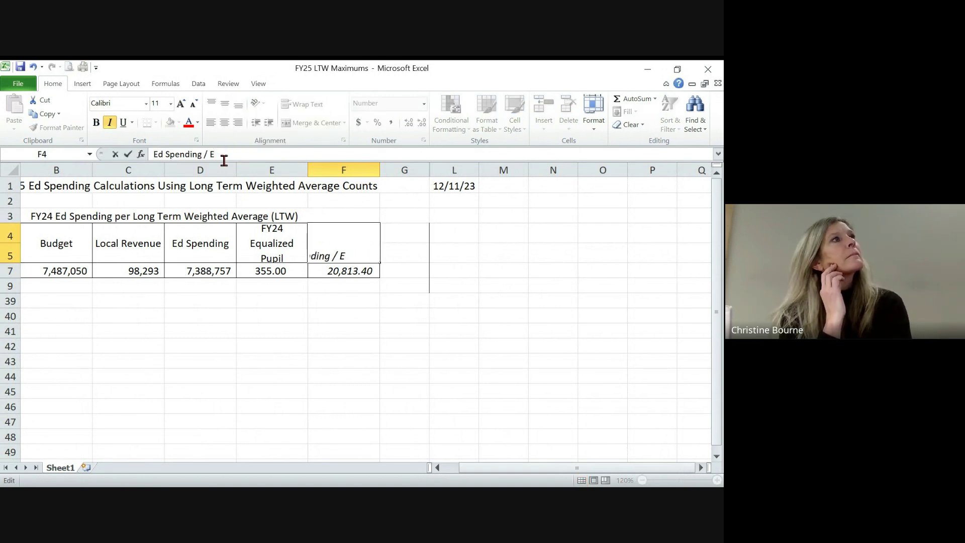
pyautogui.write('P{[[[[[[[[[[[[[[[[[[[[[[')
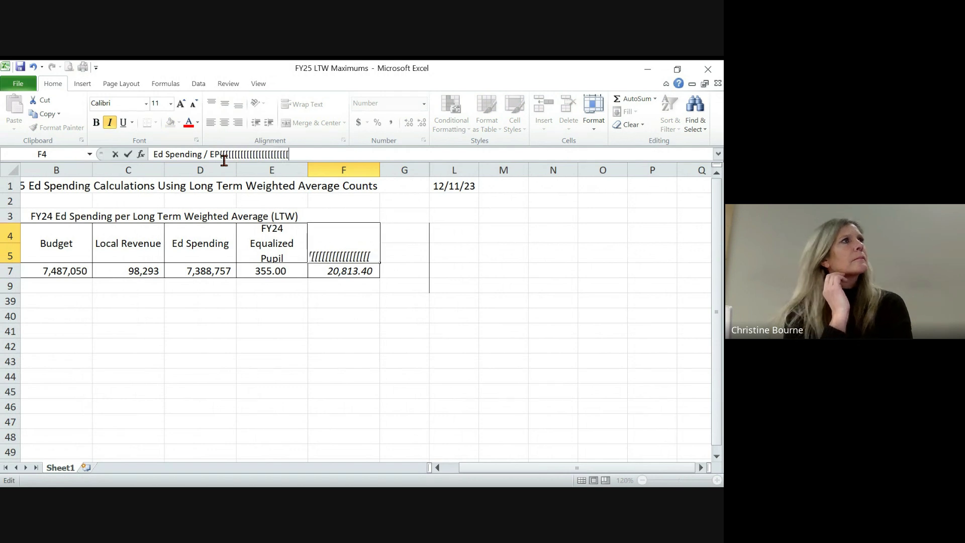
pyautogui.press('Return')
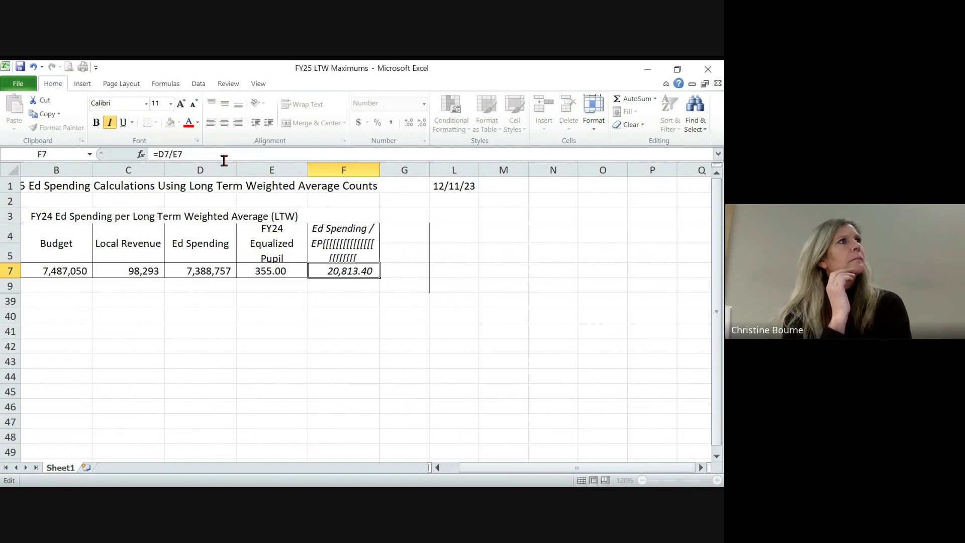
# Delete the stray brackets from the heading in F4, leaving "Ed Spending / EP".
pyautogui.press('Up')
pyautogui.click(302, 154)
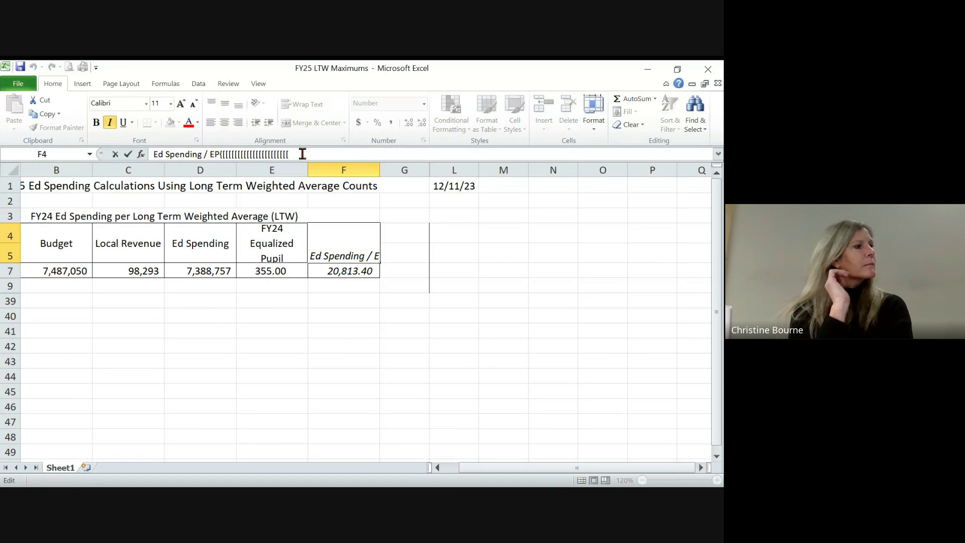
pyautogui.press('BackSpace')
pyautogui.press('BackSpace')
pyautogui.press('BackSpace')
pyautogui.press('BackSpace')
pyautogui.press('BackSpace')
pyautogui.press('BackSpace')
pyautogui.press('BackSpace')
pyautogui.press('BackSpace')
pyautogui.press('BackSpace')
pyautogui.press('BackSpace')
pyautogui.press('BackSpace')
pyautogui.press('BackSpace')
pyautogui.press('BackSpace')
pyautogui.press('BackSpace')
pyautogui.press('BackSpace')
pyautogui.press('BackSpace')
pyautogui.press('BackSpace')
pyautogui.press('BackSpace')
pyautogui.press('BackSpace')
pyautogui.press('BackSpace')
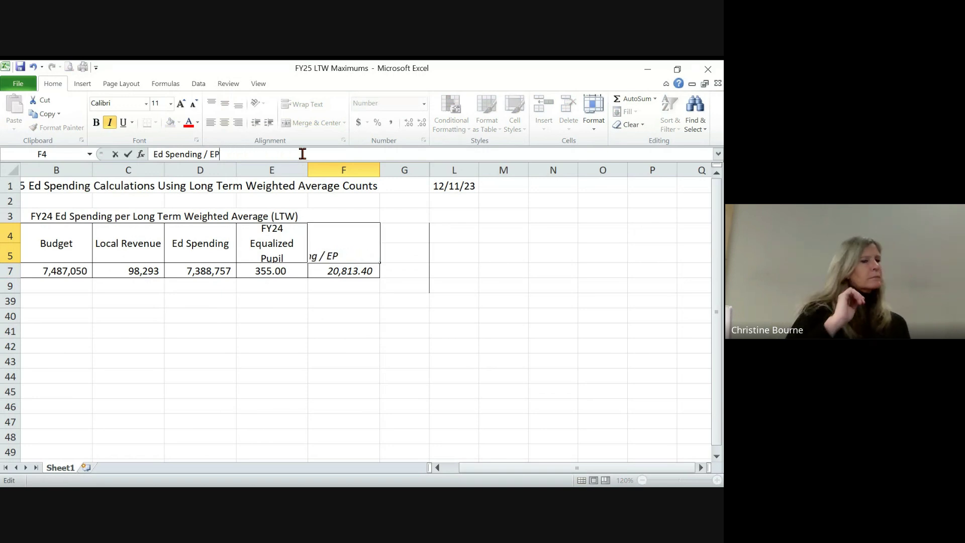
pyautogui.press('Return')
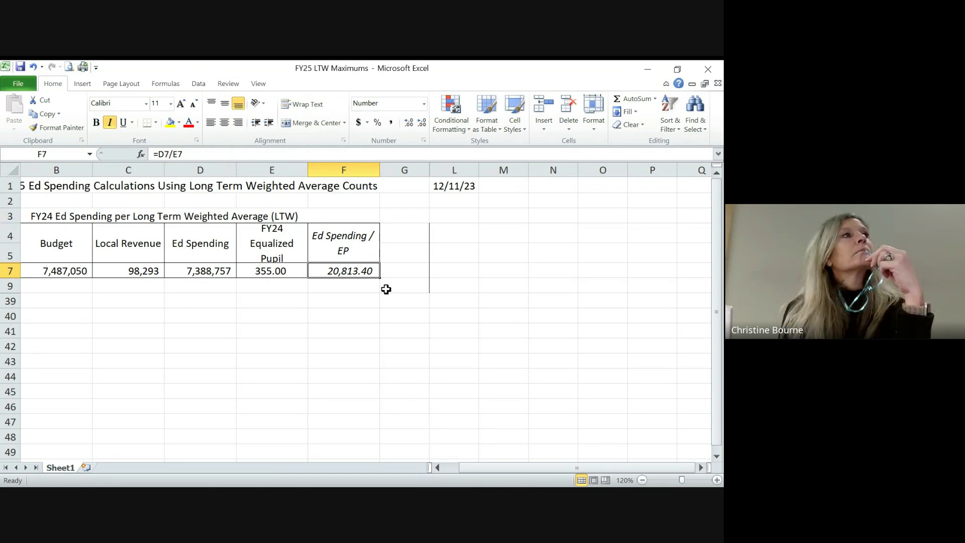
# Unhide all hidden rows between rows 7 and 40.
pyautogui.click(282, 270)
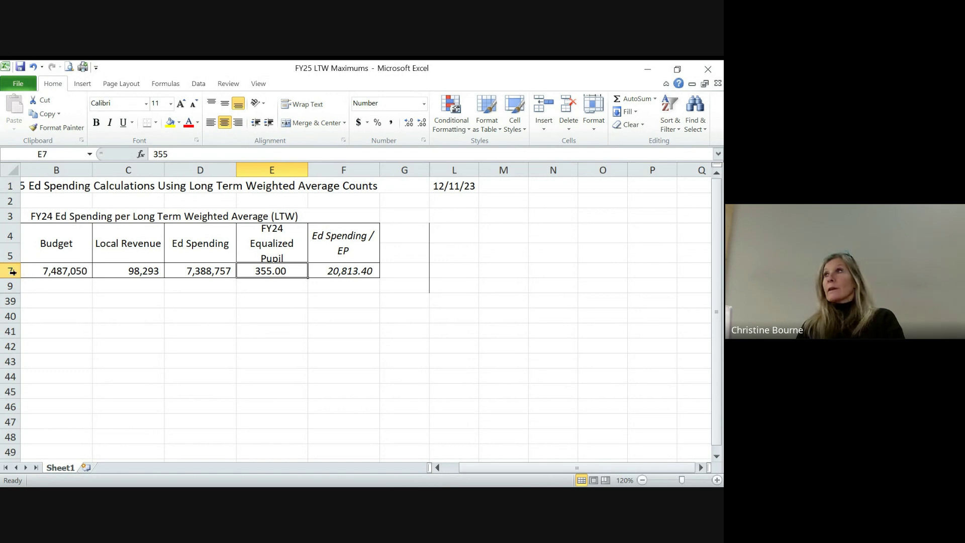
pyautogui.moveTo(11, 271); pyautogui.dragTo(13, 313)
pyautogui.rightClick(13, 313)
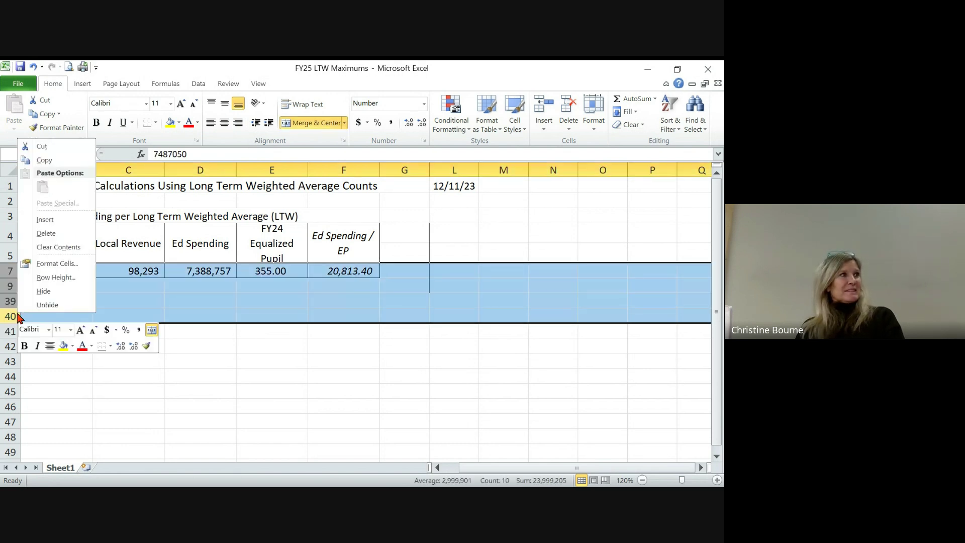
pyautogui.click(42, 304)
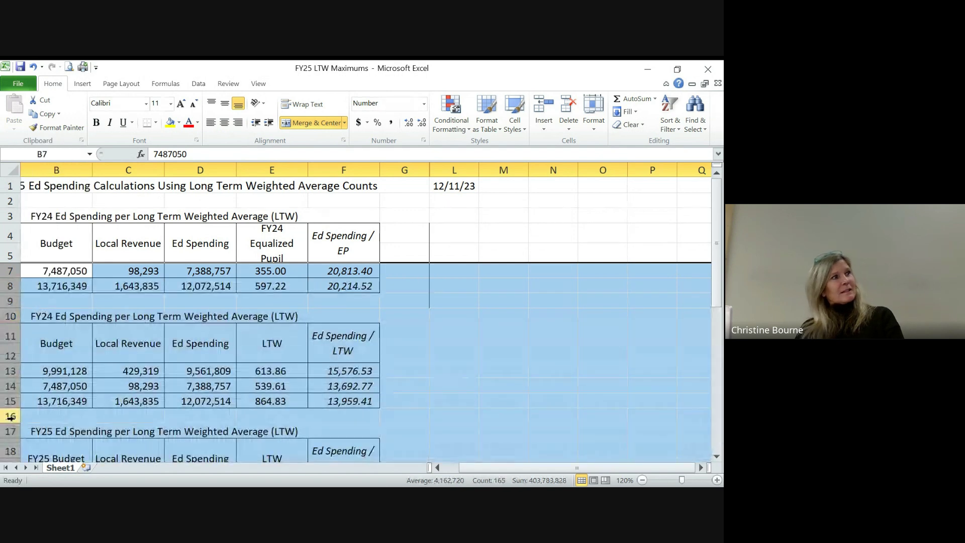
# Hide rows 17 to 37, which hold the FY25 spending, comparison and tax rate tables.
pyautogui.moveTo(12, 431); pyautogui.dragTo(73, 433)
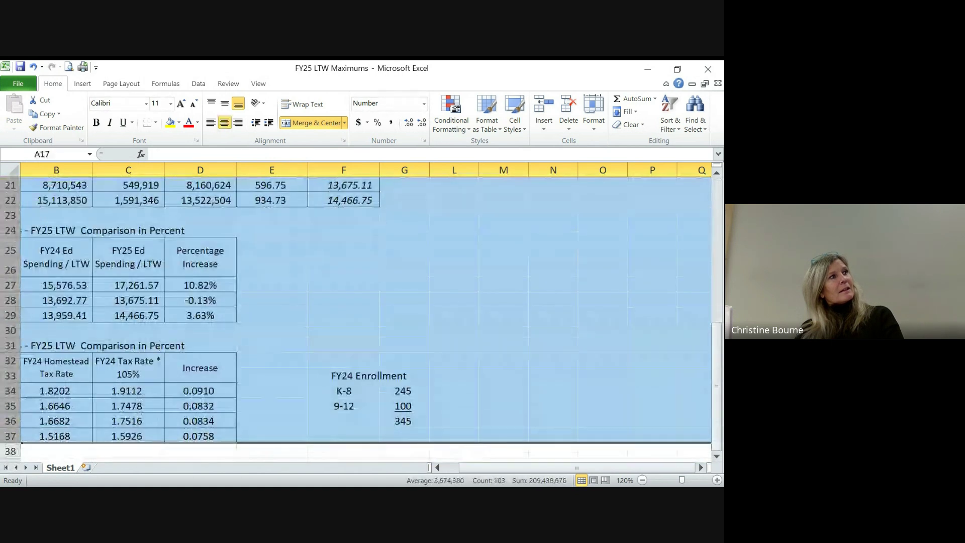
pyautogui.rightClick(75, 422)
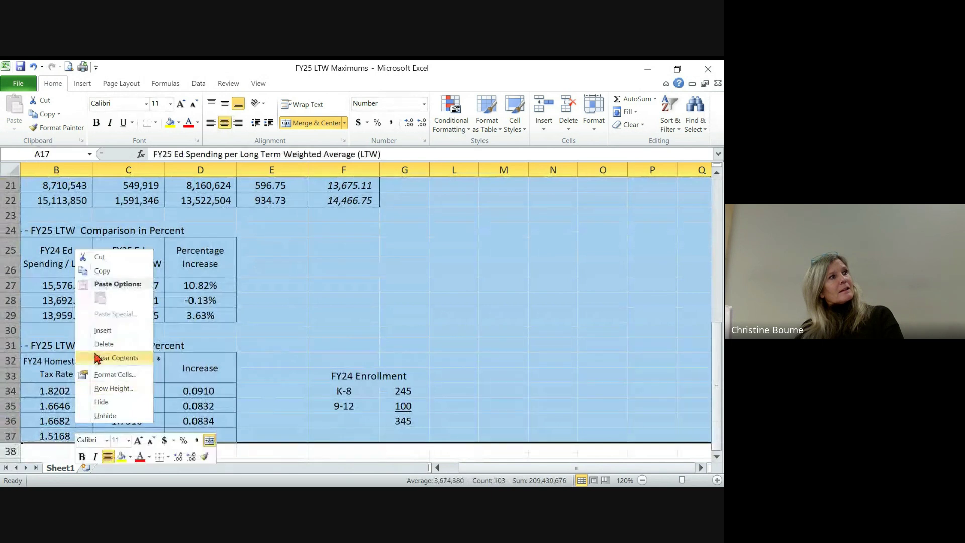
pyautogui.click(120, 404)
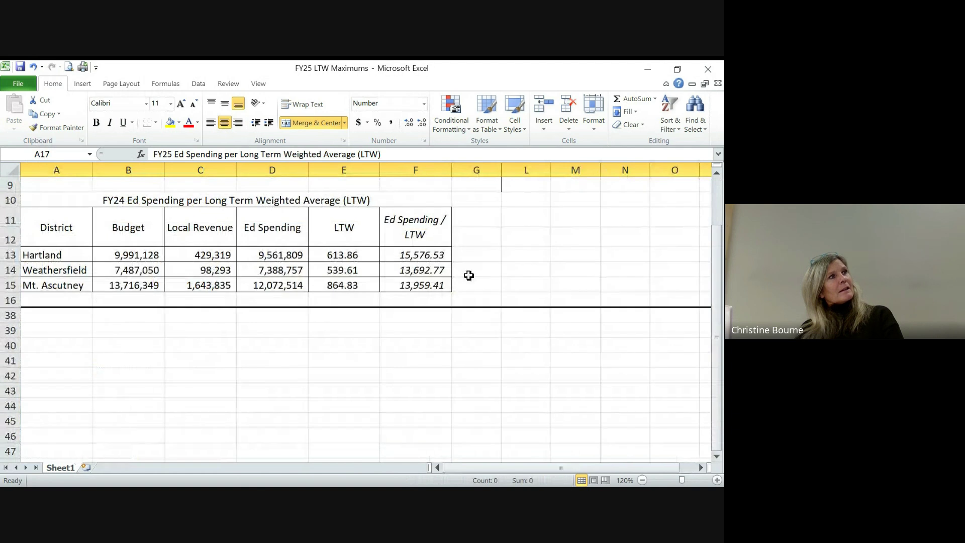
pyautogui.click(497, 285)
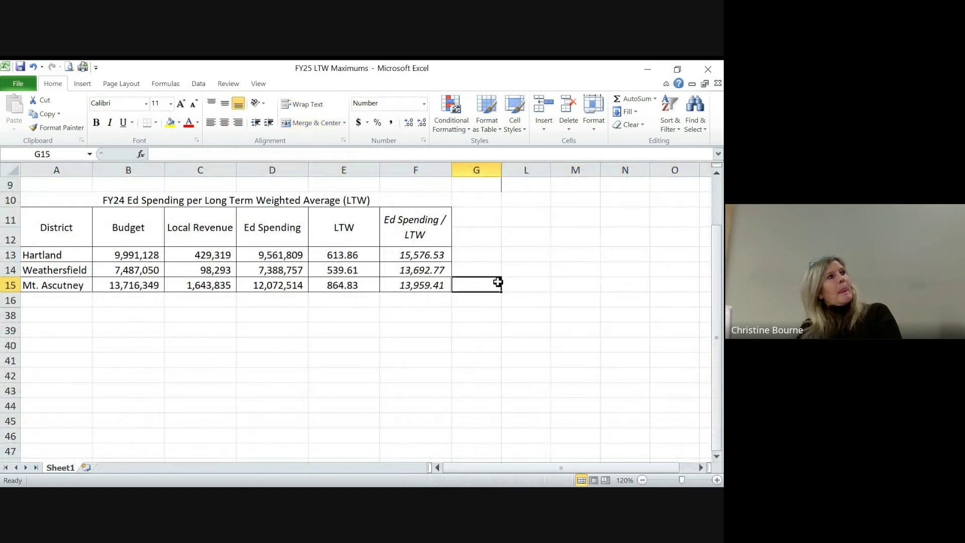
# Hide the Hartland and Mt. Ascutney rows, 13 and 15, in the FY24 LTW table.
pyautogui.click(716, 481)
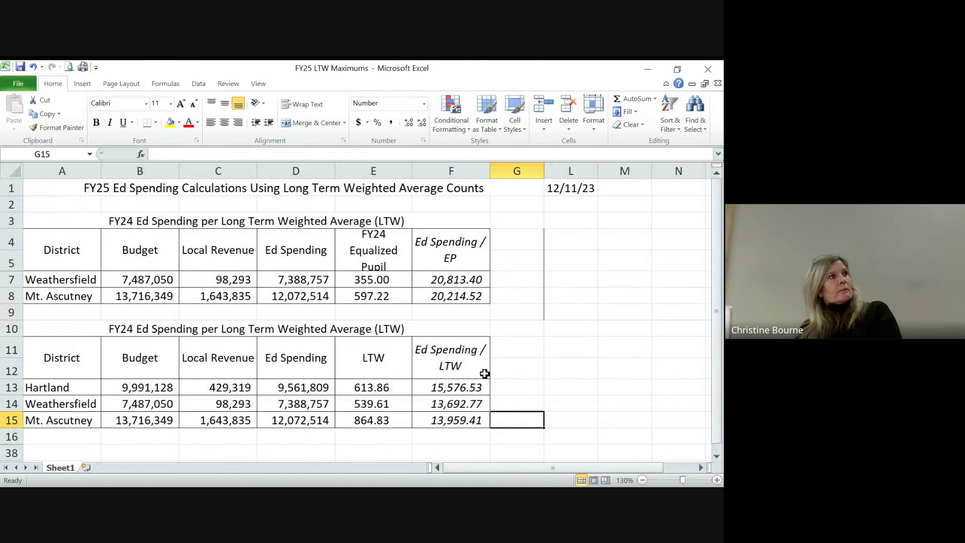
pyautogui.click(377, 390)
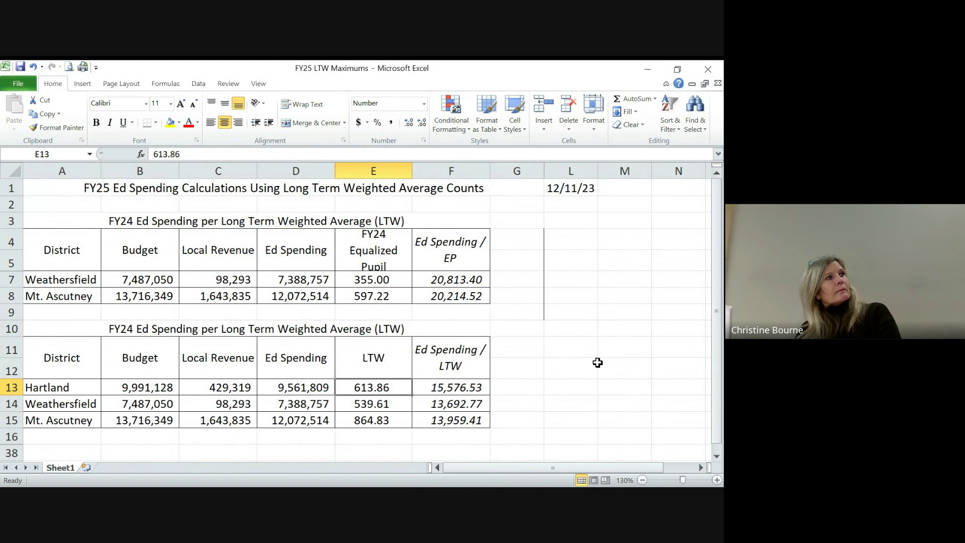
pyautogui.click(7, 387)
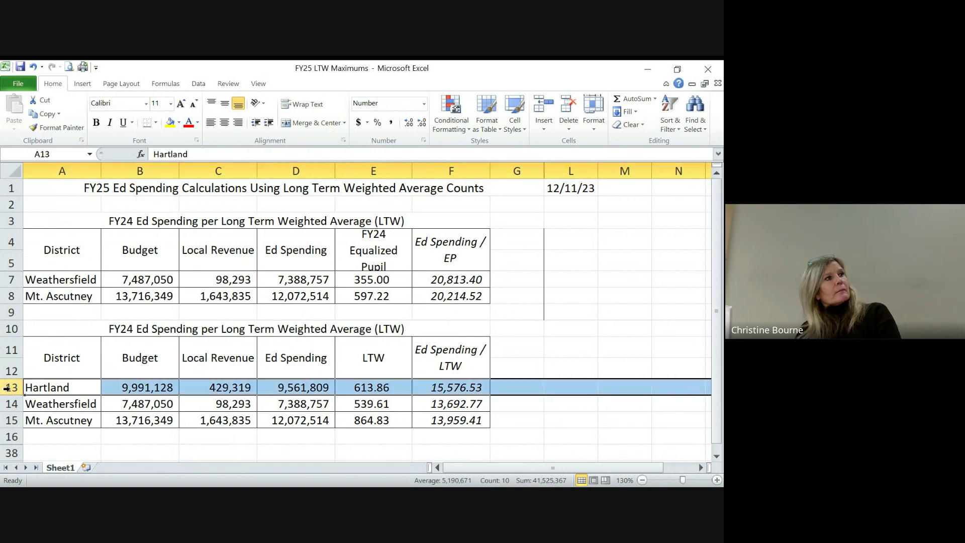
pyautogui.rightClick(7, 387)
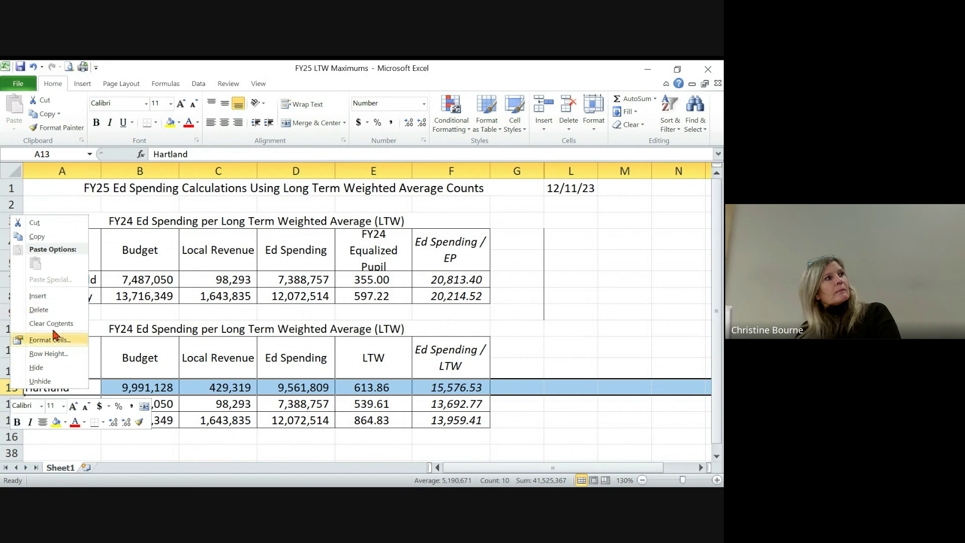
pyautogui.click(36, 367)
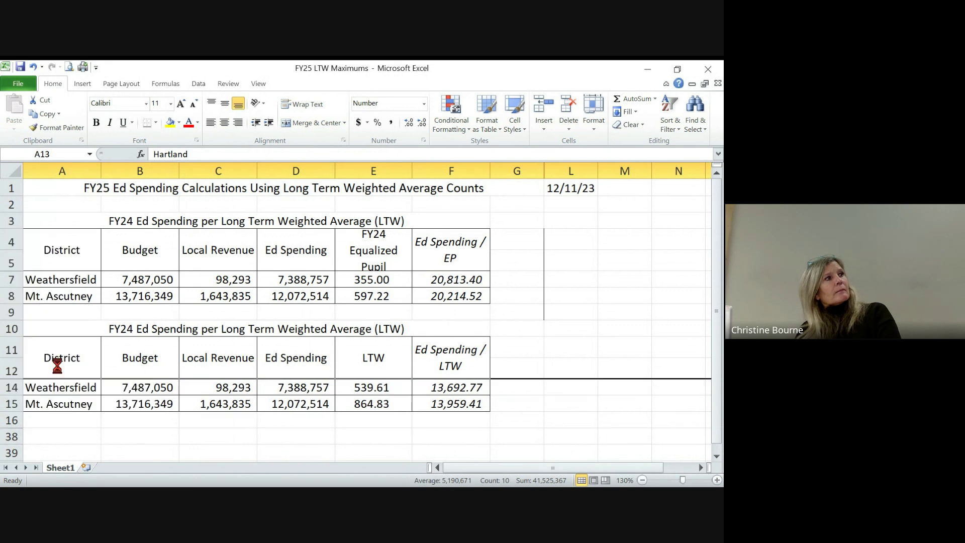
pyautogui.rightClick(18, 400)
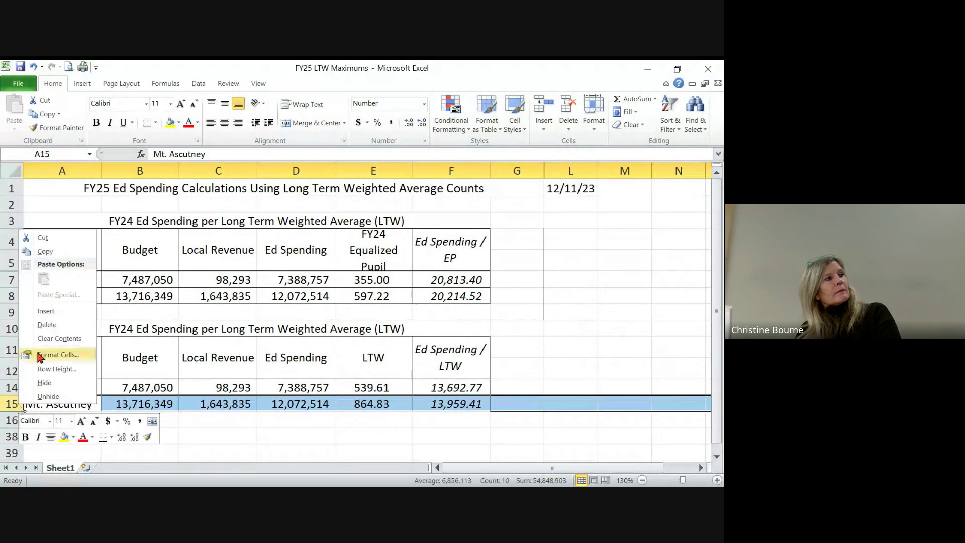
pyautogui.click(50, 384)
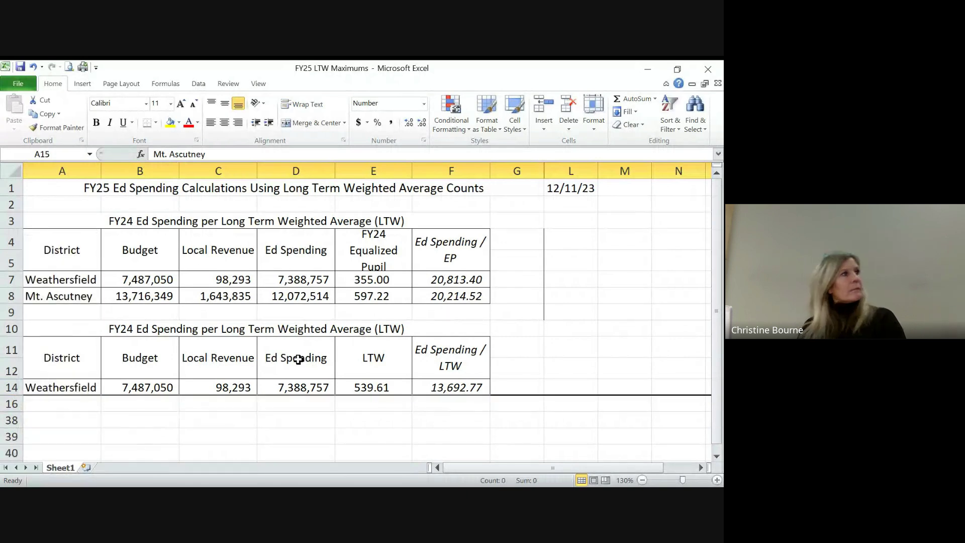
# Hide the Mt. Ascutney row, row 8, in the FY24 equalized pupil table.
pyautogui.click(373, 276)
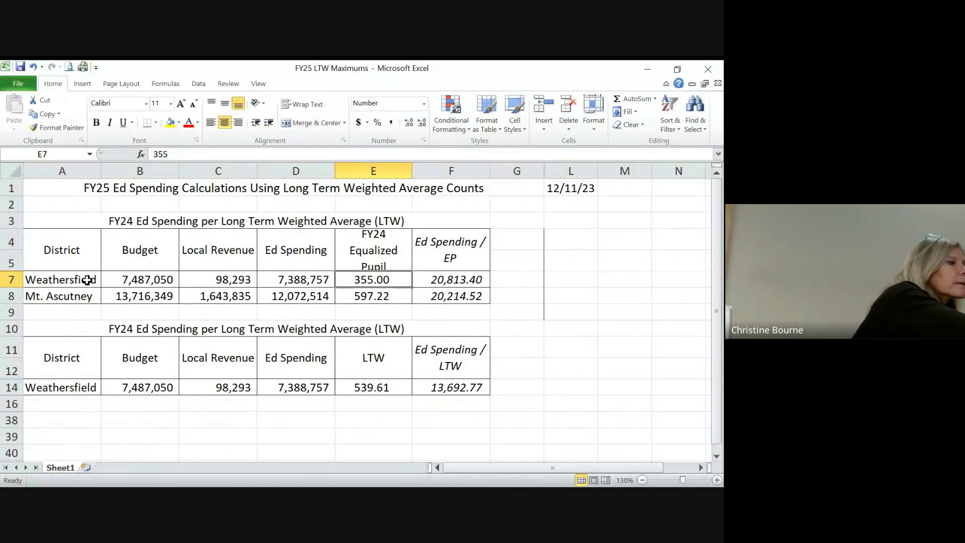
pyautogui.click(9, 295)
pyautogui.rightClick(10, 296)
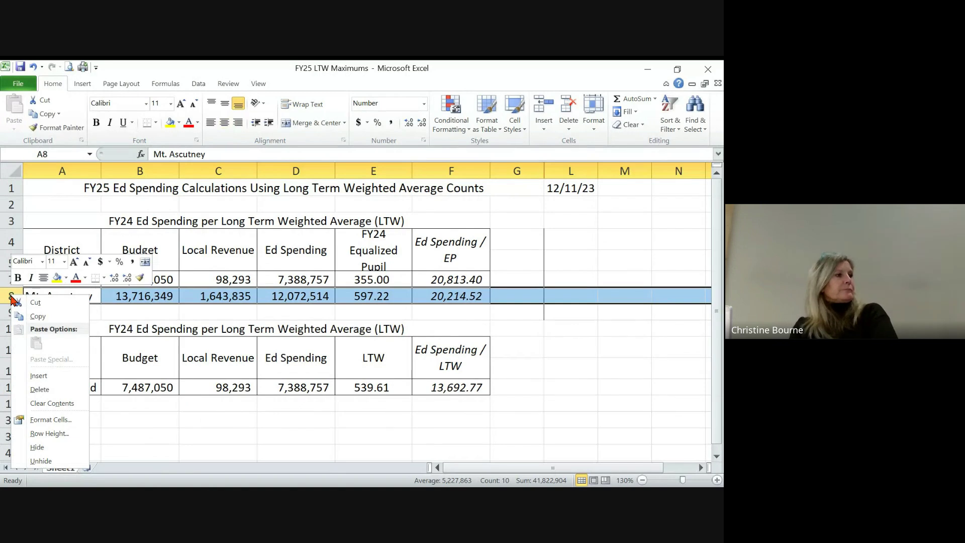
pyautogui.click(37, 447)
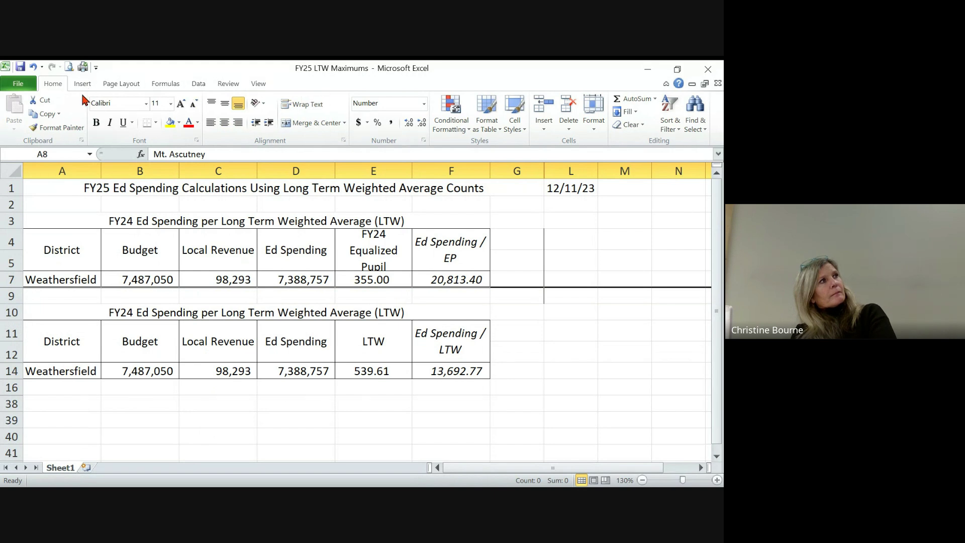
pyautogui.click(16, 84)
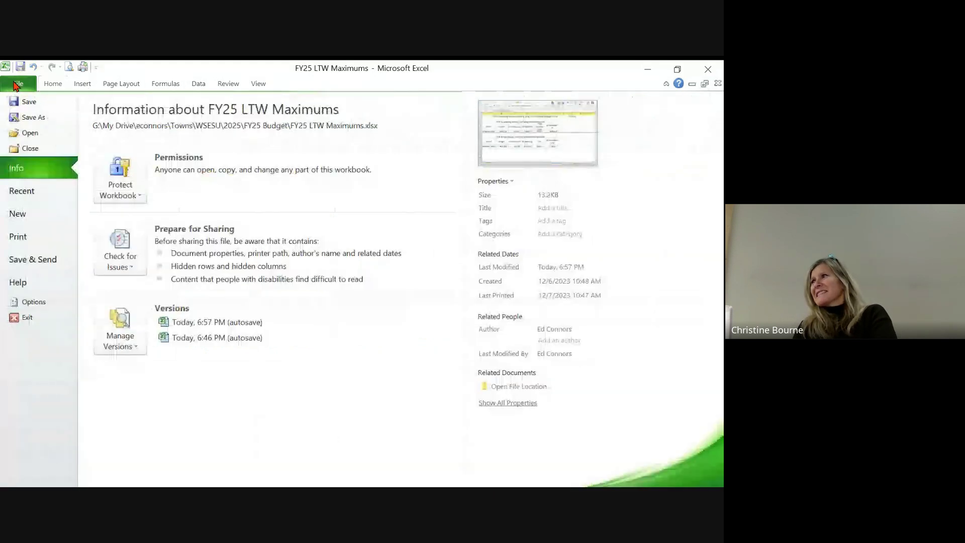
pyautogui.click(27, 135)
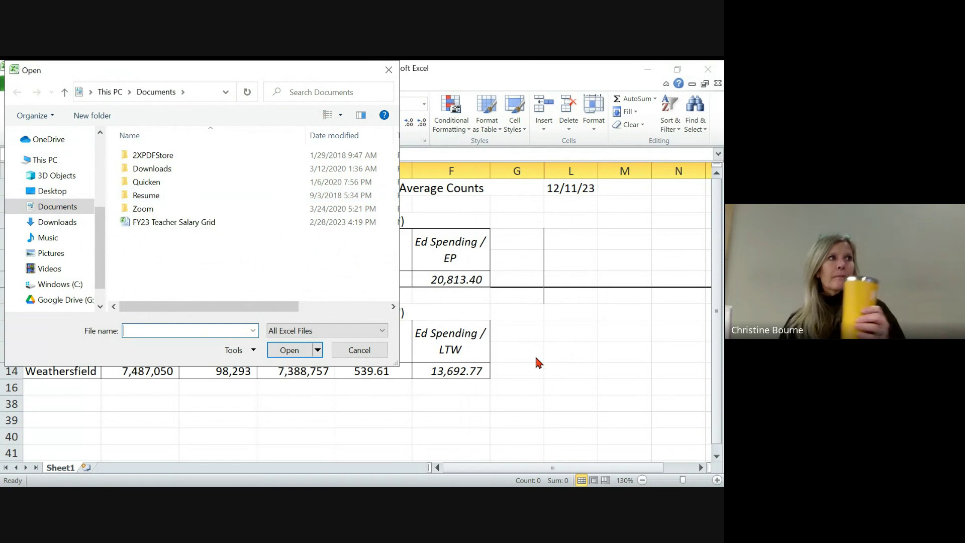
pyautogui.click(353, 352)
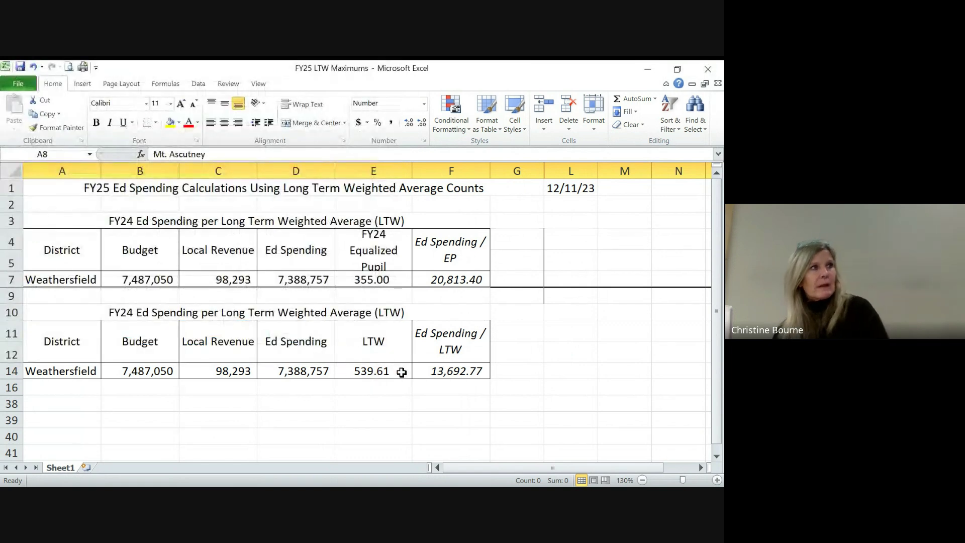
# Unhide the rows between 16 and 39 and bring the FY25 Ed Spending table into view.
pyautogui.click(402, 377)
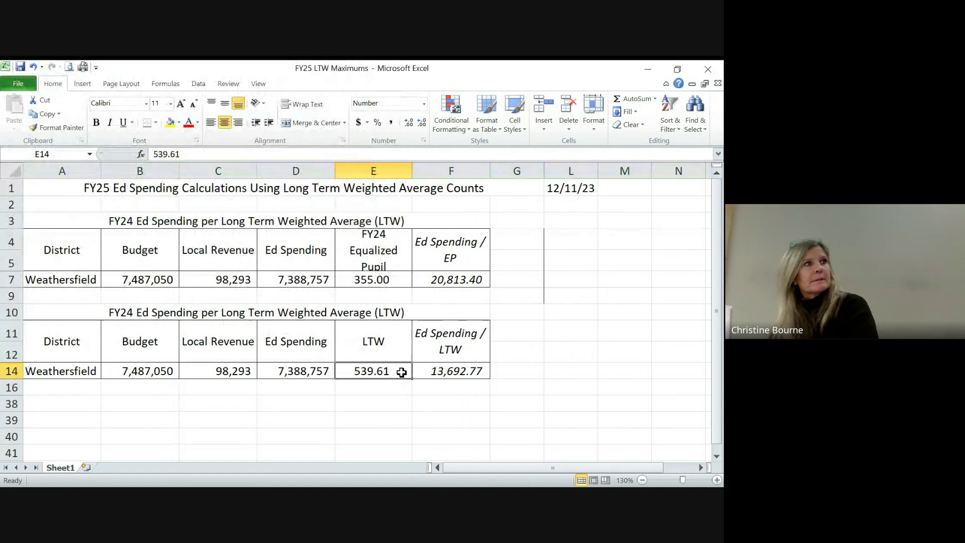
pyautogui.click(299, 374)
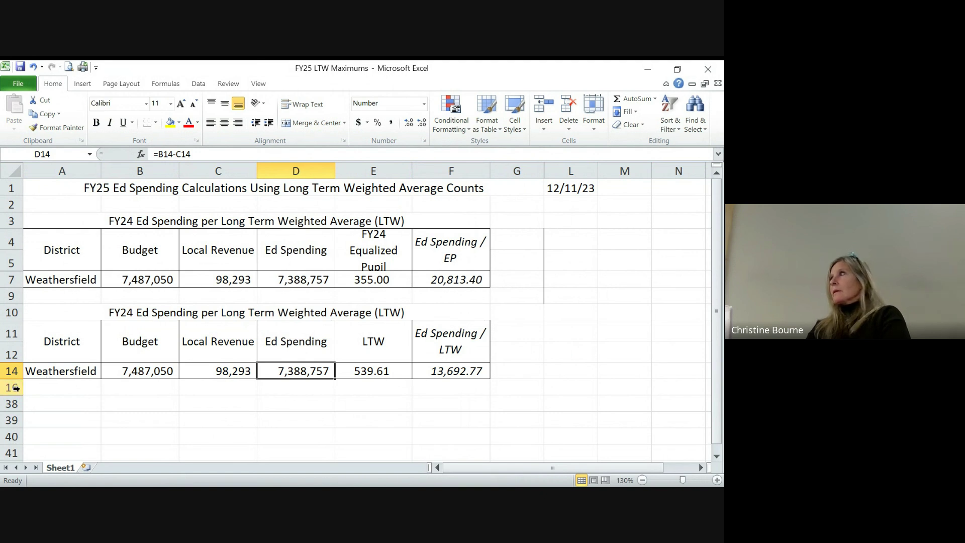
pyautogui.moveTo(15, 388); pyautogui.dragTo(15, 420)
pyautogui.rightClick(24, 421)
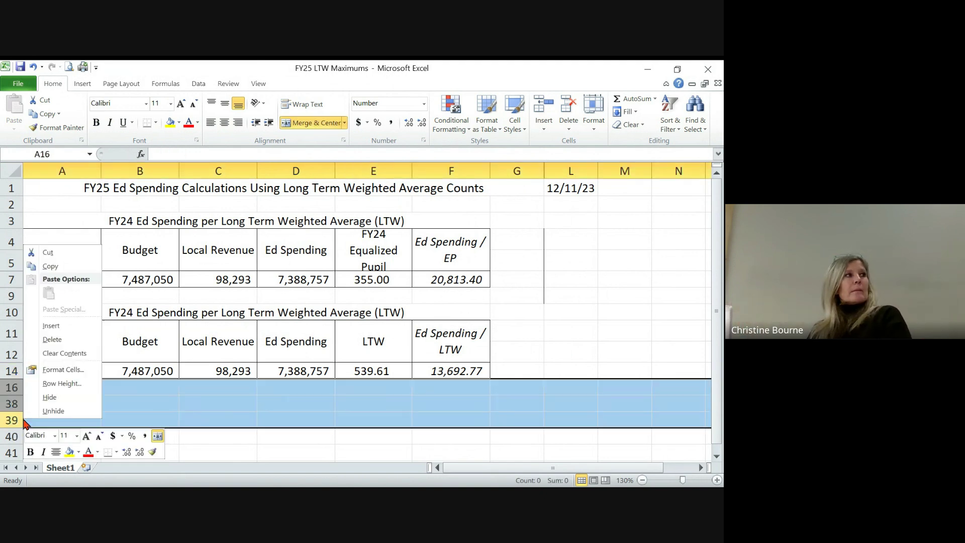
pyautogui.click(41, 410)
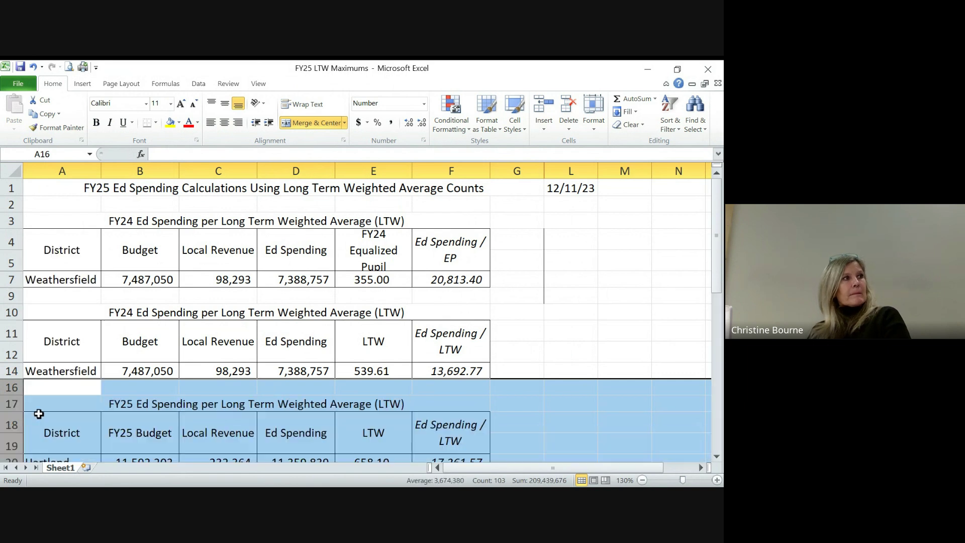
pyautogui.moveTo(716, 277); pyautogui.dragTo(716, 329)
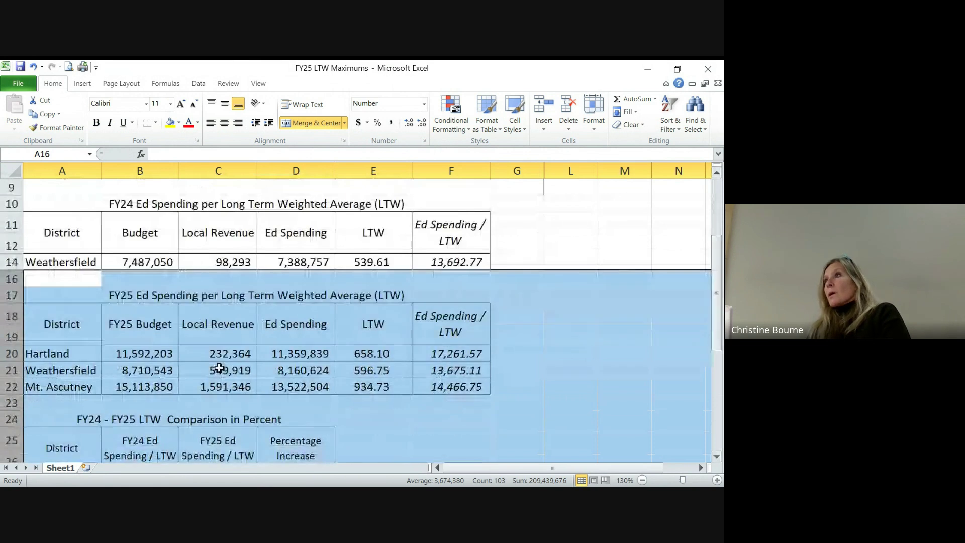
# Hide rows 24 to 38, which hold the FY24 - FY25 comparison and tax rate tables.
pyautogui.moveTo(11, 419)
pyautogui.mouseDown()
pyautogui.moveTo(12, 455)
pyautogui.moveTo(15, 427)
pyautogui.mouseUp()
pyautogui.rightClick(46, 429)
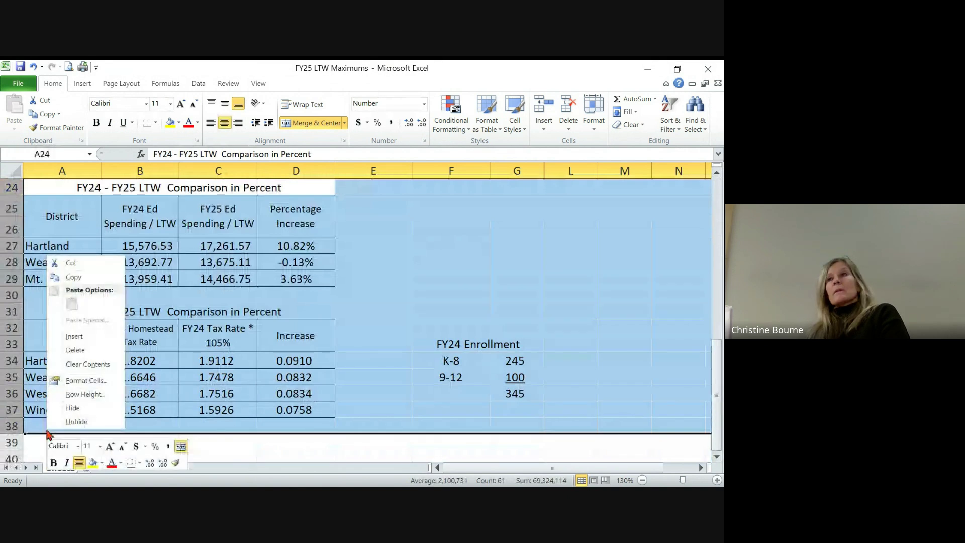
pyautogui.click(75, 407)
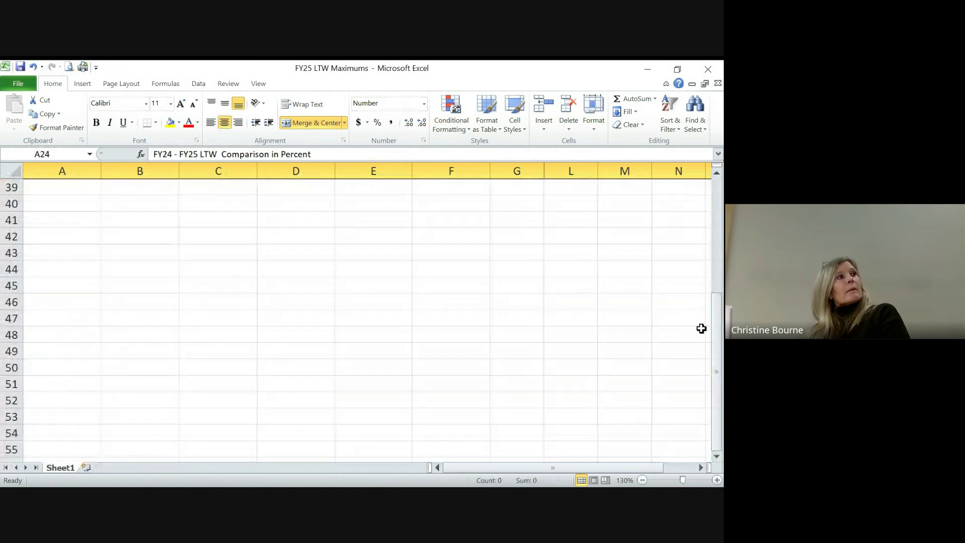
# Hide the Hartland and Mt. Ascutney rows, 20 and 22, in the FY25 LTW table.
pyautogui.moveTo(716, 397); pyautogui.dragTo(711, 294)
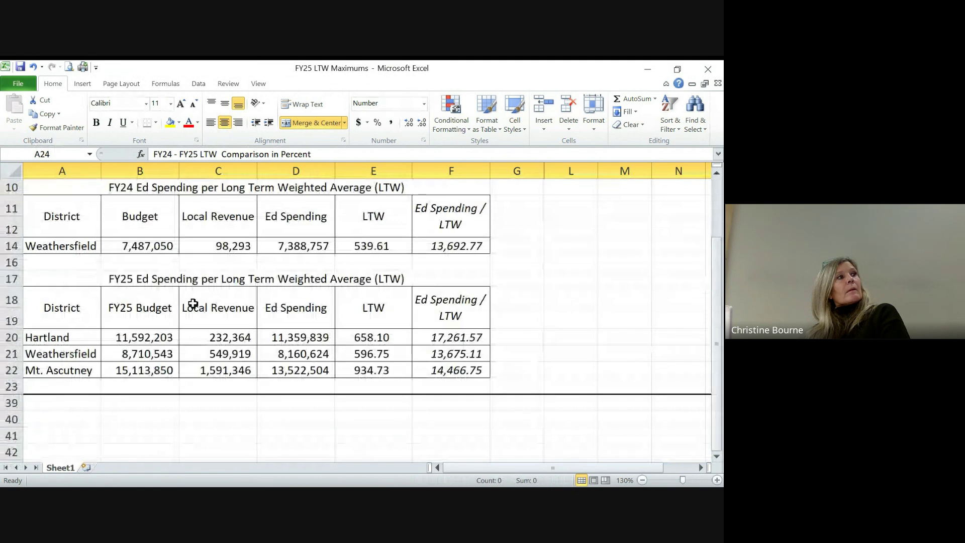
pyautogui.click(7, 339)
pyautogui.rightClick(7, 338)
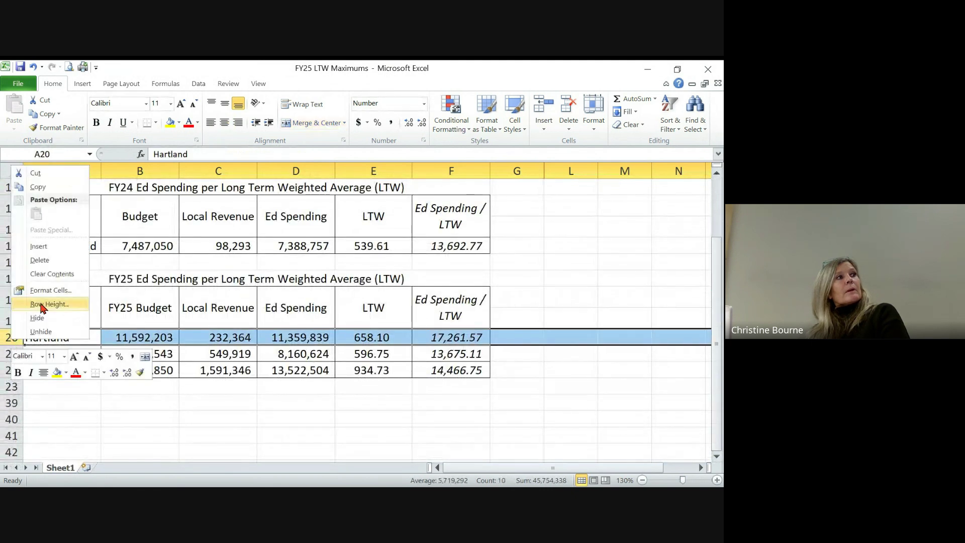
pyautogui.click(43, 318)
pyautogui.click(16, 354)
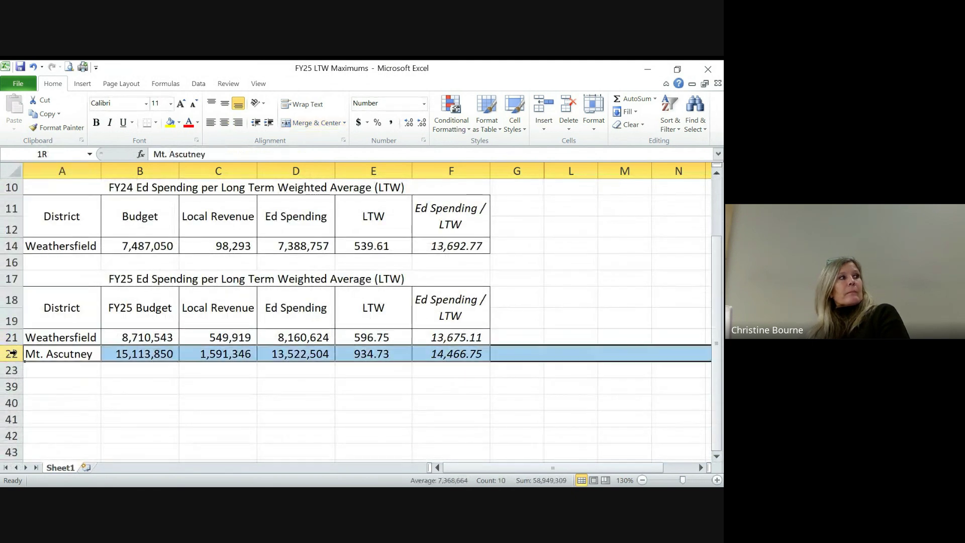
pyautogui.rightClick(18, 354)
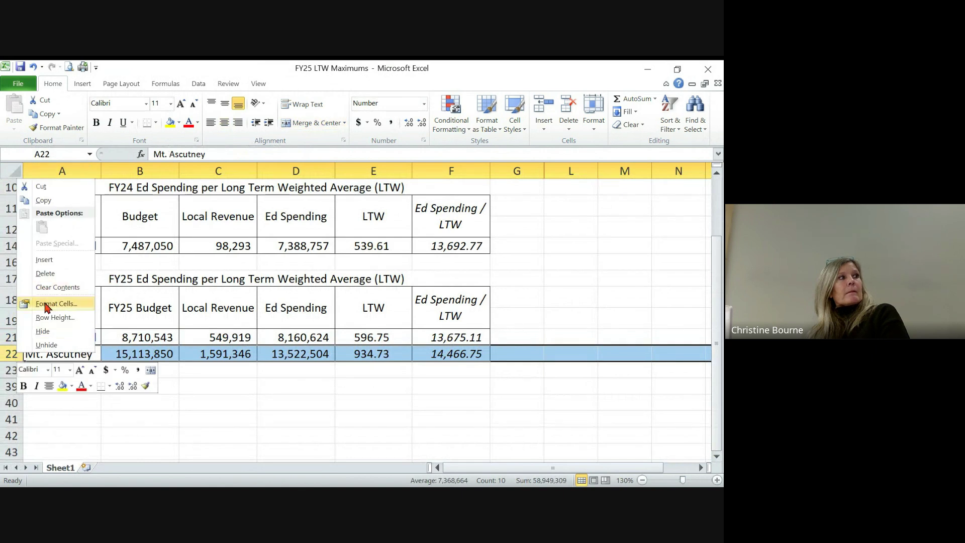
pyautogui.click(43, 331)
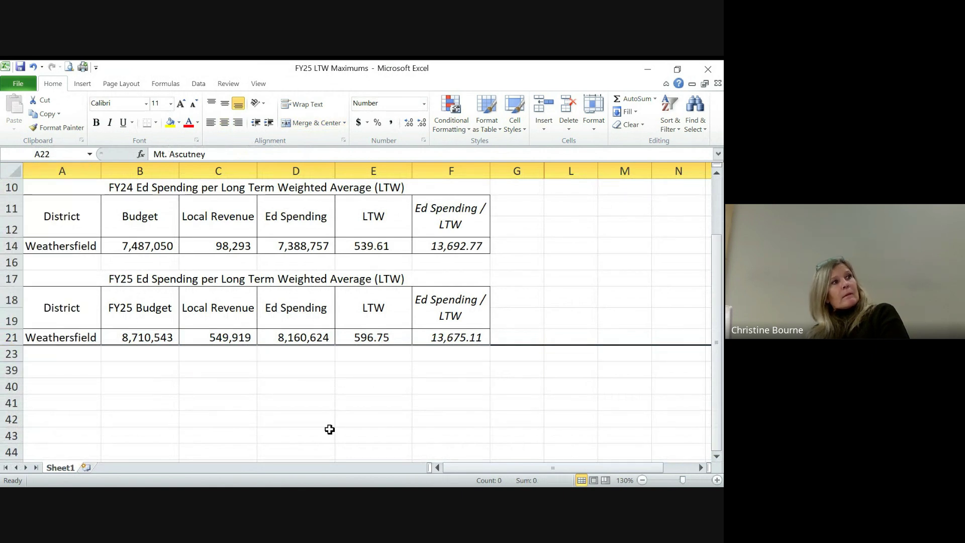
# Compare Weathersfield's FY24 and FY25 LTW, and examine its FY25 budget, local revenue, Ed Spending and Ed Spending / LTW.
pyautogui.click(371, 246)
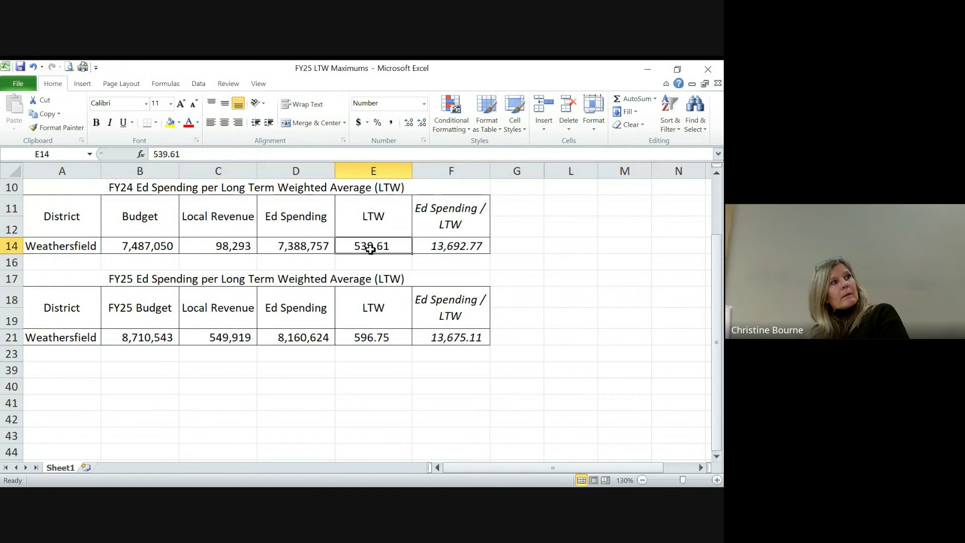
pyautogui.click(390, 337)
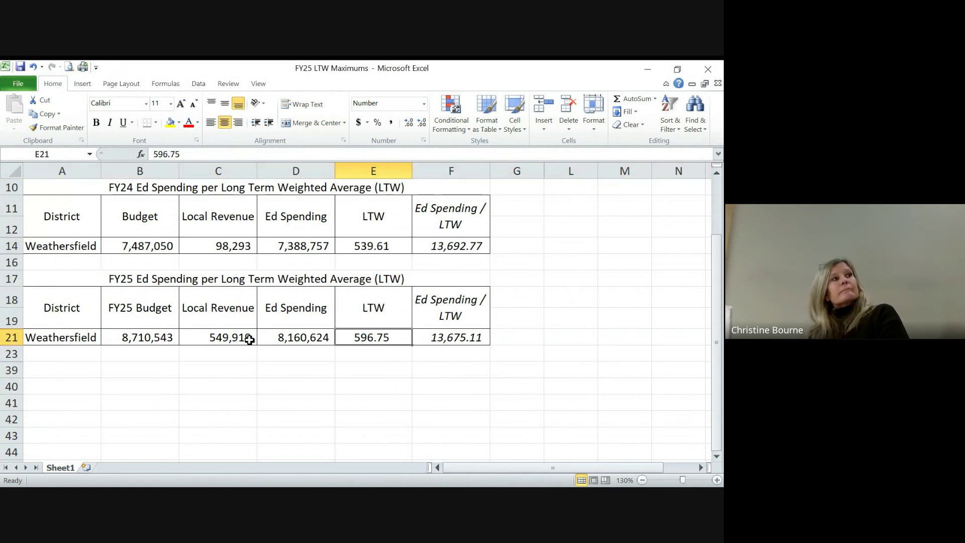
pyautogui.click(162, 331)
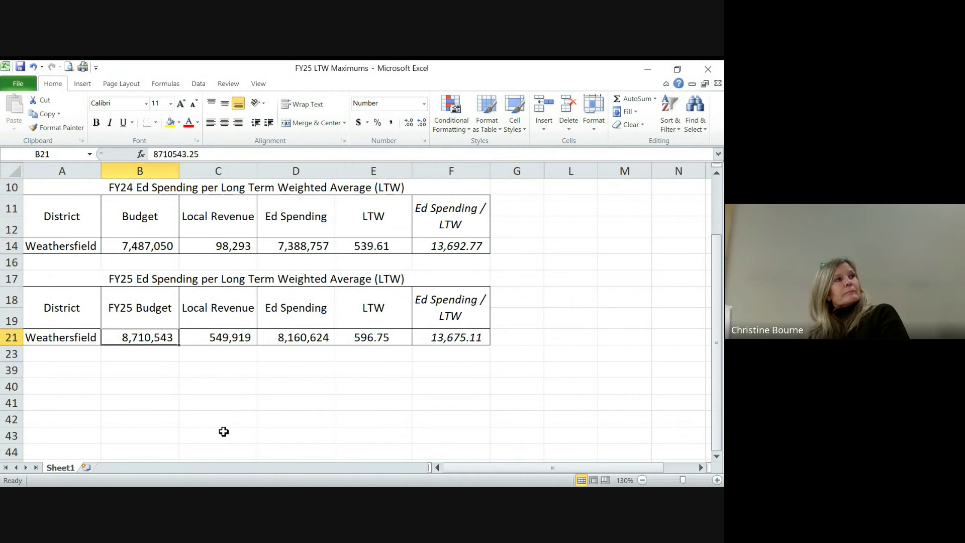
pyautogui.click(227, 342)
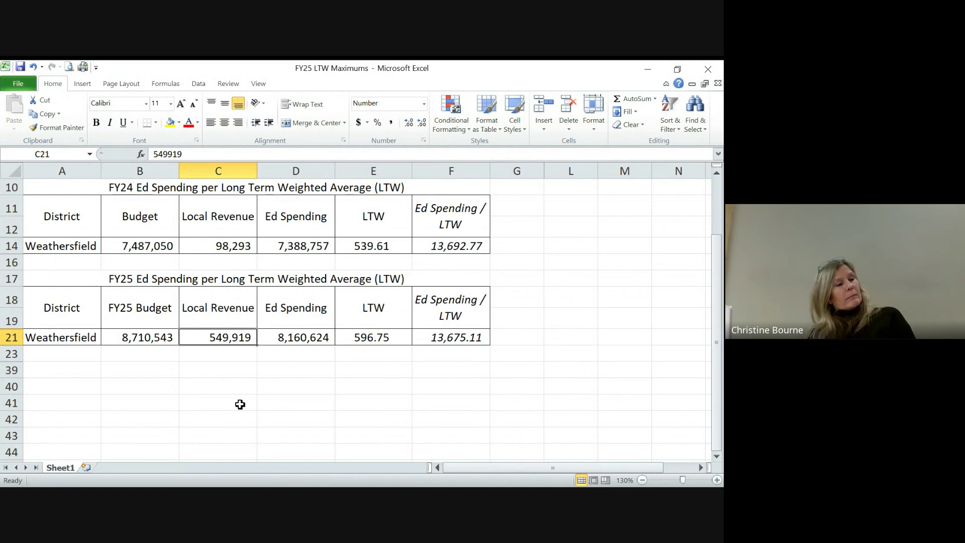
pyautogui.click(303, 337)
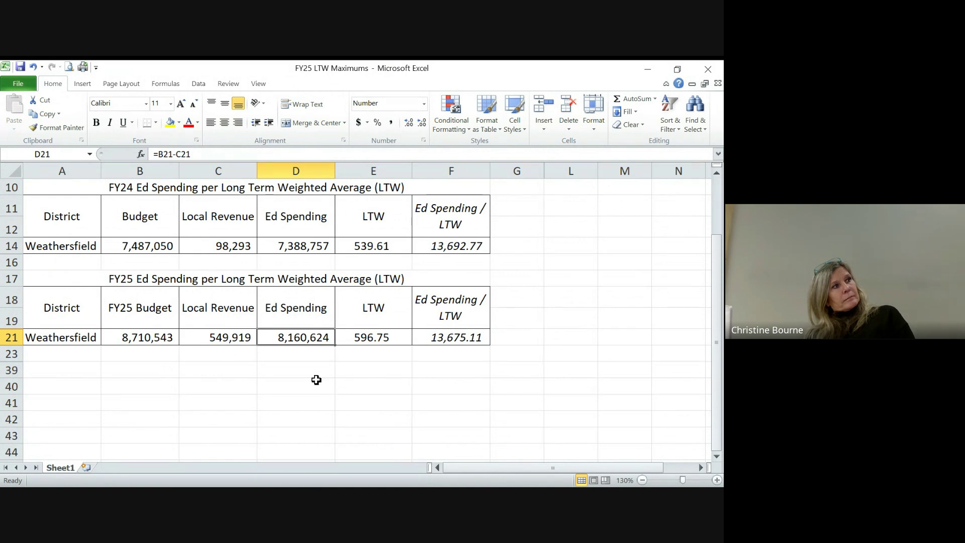
pyautogui.click(373, 337)
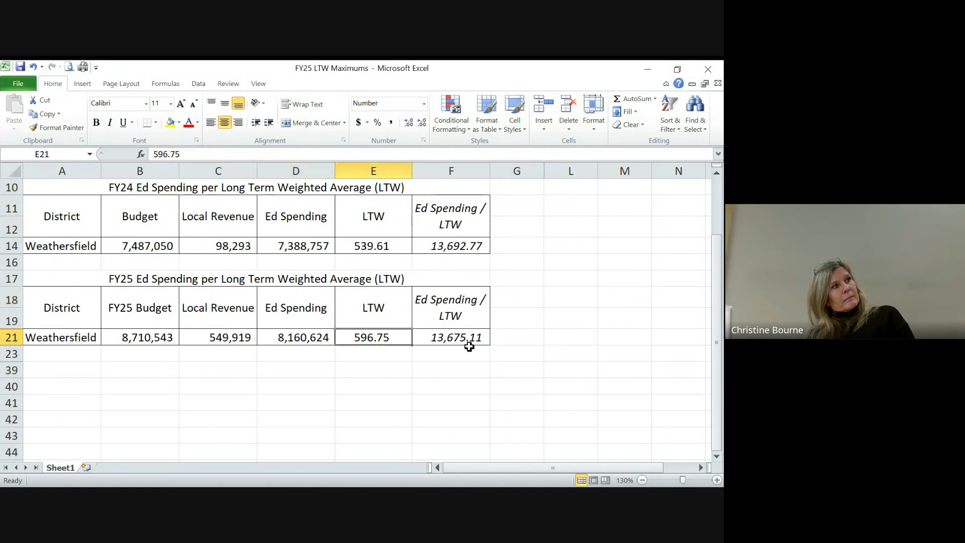
pyautogui.click(466, 338)
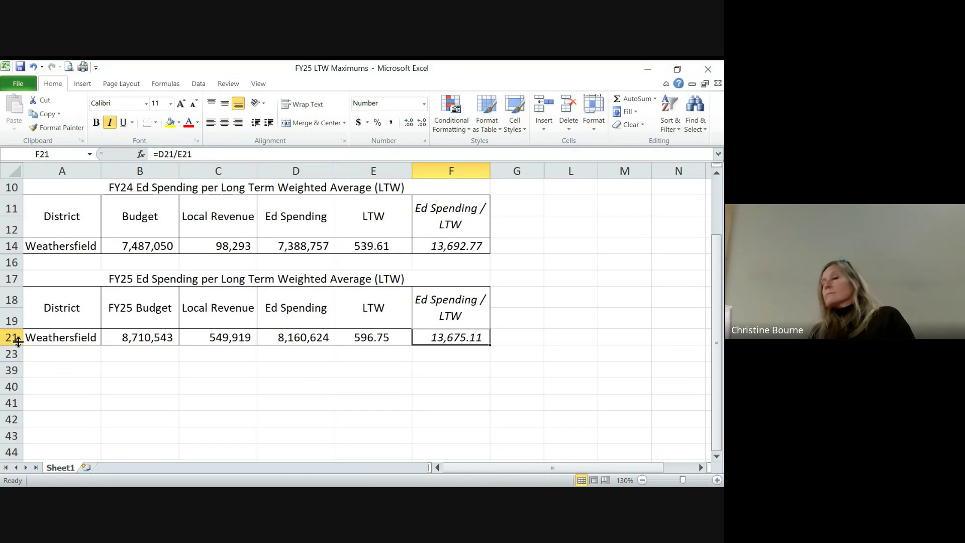
# Unhide the rows between 23 and 39 to reveal the FY24 - FY25 comparison tables.
pyautogui.moveTo(14, 340); pyautogui.dragTo(14, 386)
pyautogui.rightClick(14, 387)
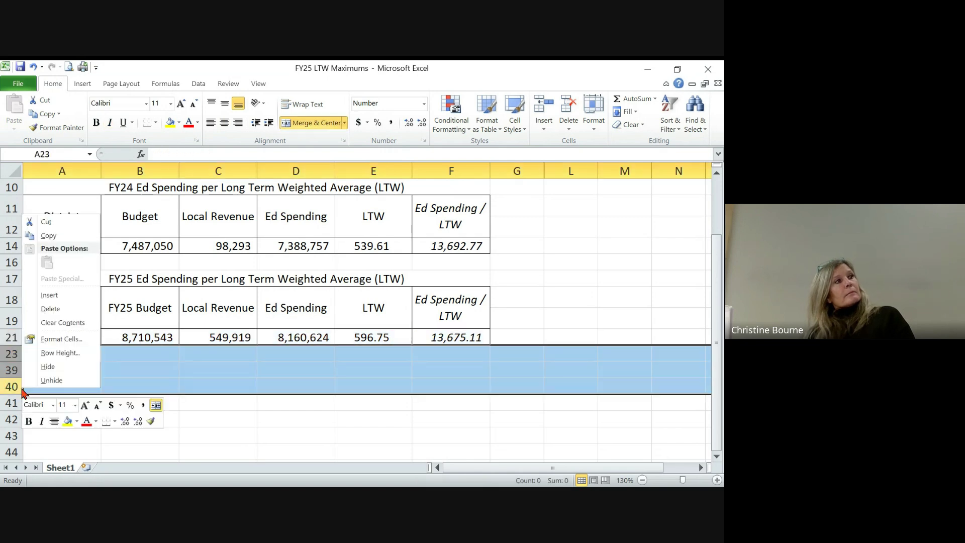
pyautogui.click(51, 381)
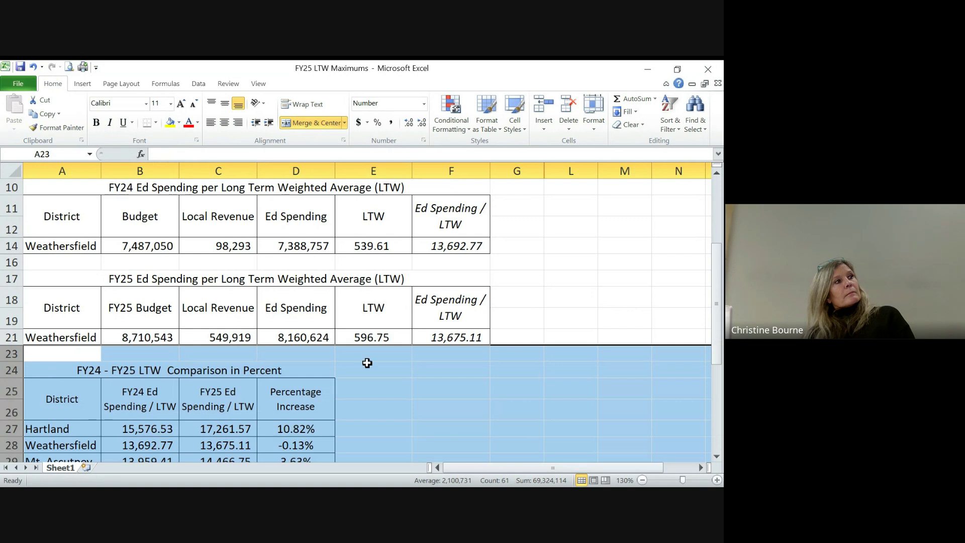
# Hide the Hartland and Mt. Ascutney rows, 27 and 29, in the FY24 - FY25 LTW comparison table.
pyautogui.click(14, 430)
pyautogui.rightClick(14, 430)
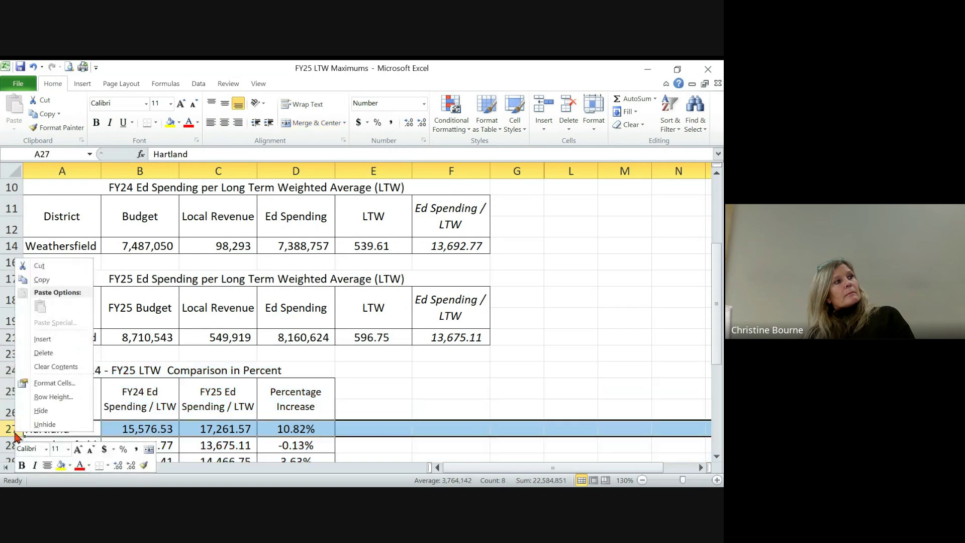
pyautogui.click(54, 411)
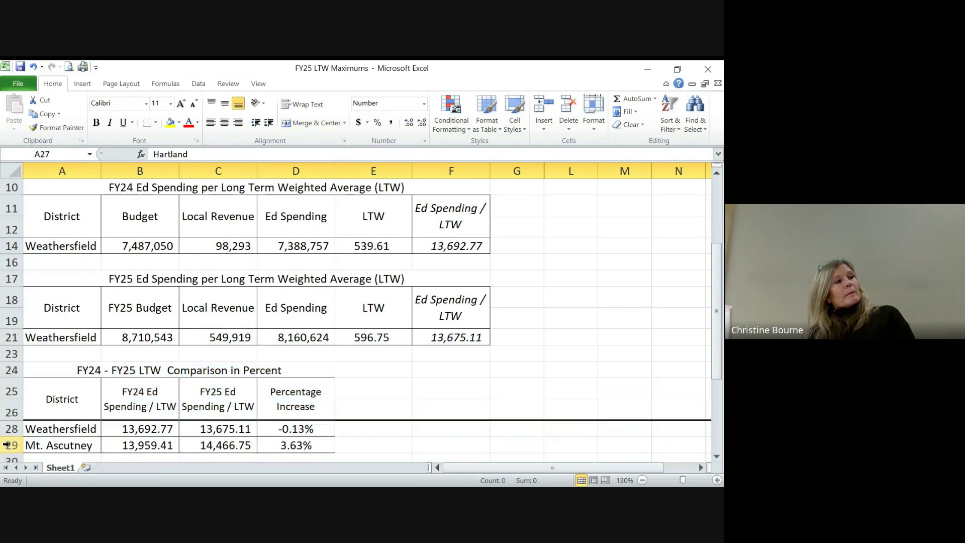
pyautogui.click(10, 445)
pyautogui.rightClick(10, 447)
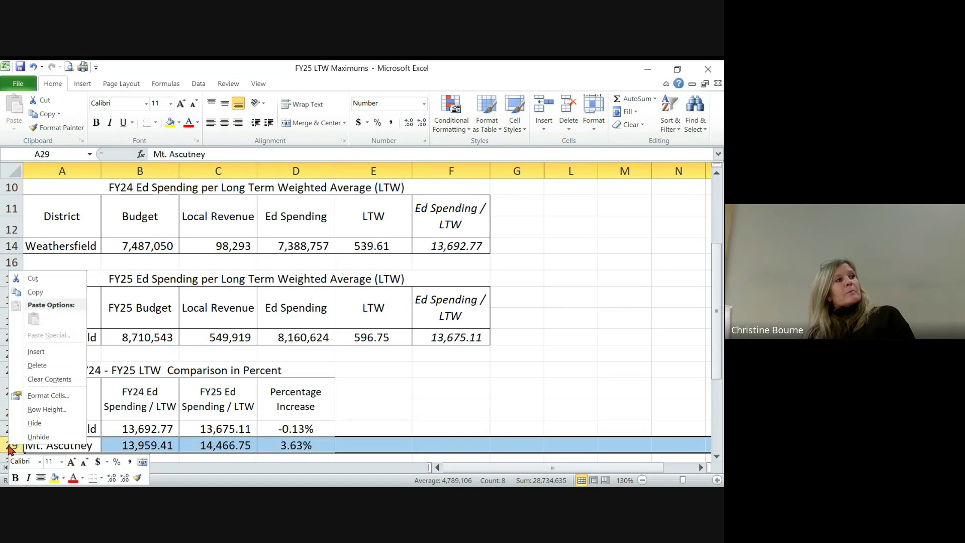
pyautogui.click(35, 423)
pyautogui.click(450, 354)
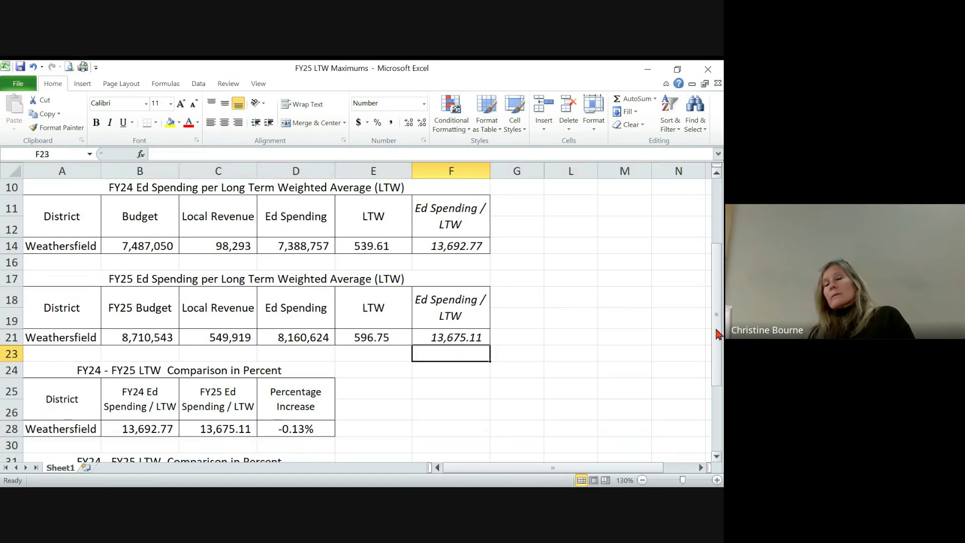
# Trace Weathersfield's FY24 and FY25 Ed Spending / LTW figures into the comparison table and examine the percentage increase formula.
pyautogui.moveTo(718, 270); pyautogui.dragTo(720, 284)
pyautogui.click(549, 359)
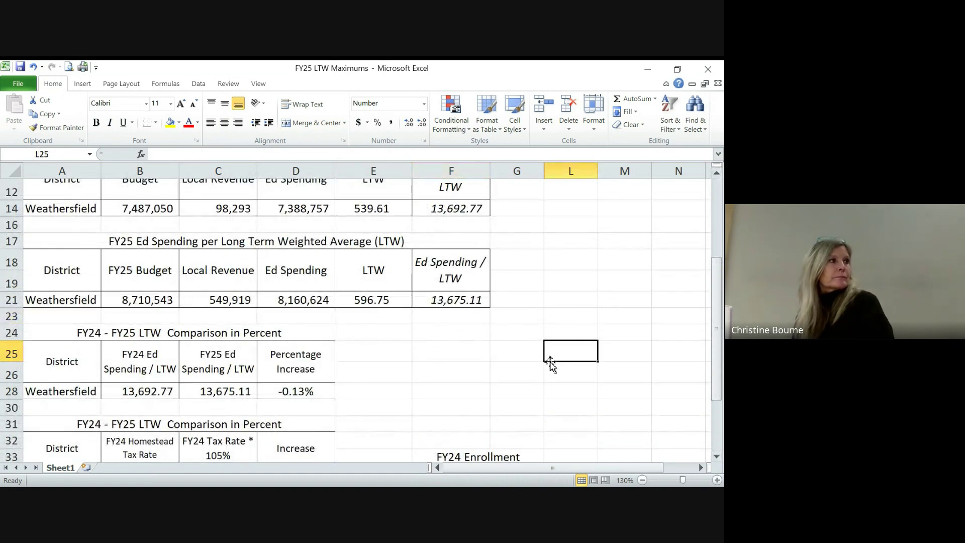
pyautogui.click(164, 393)
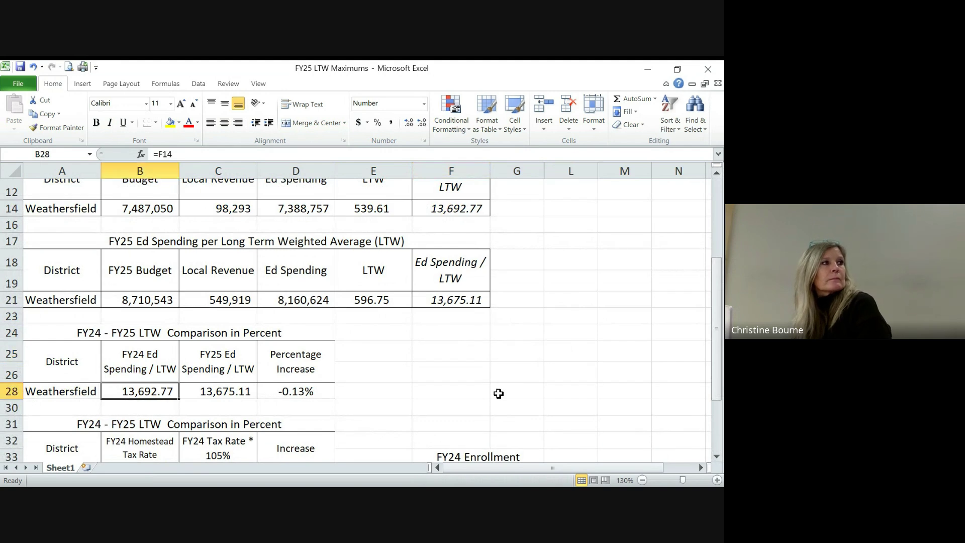
pyautogui.click(441, 212)
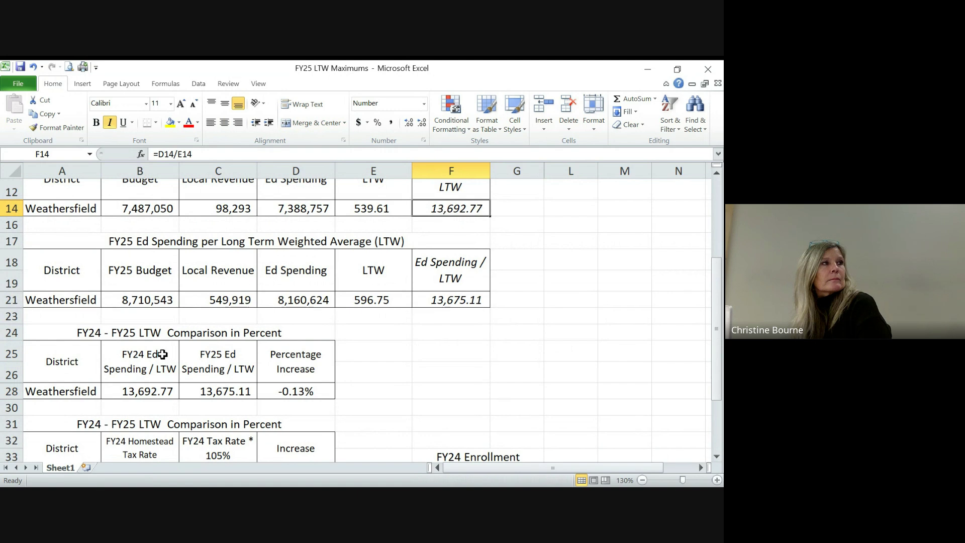
pyautogui.click(149, 388)
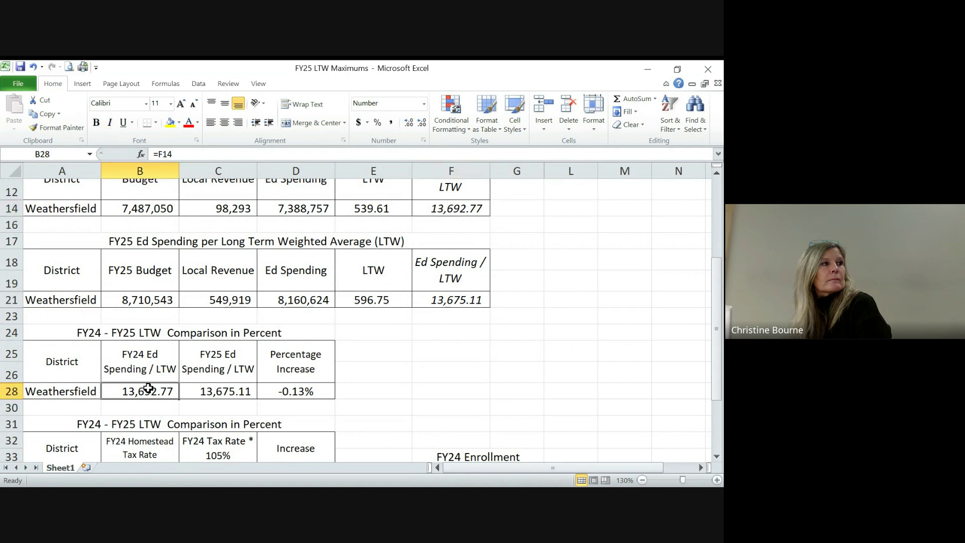
pyautogui.click(452, 289)
pyautogui.click(448, 298)
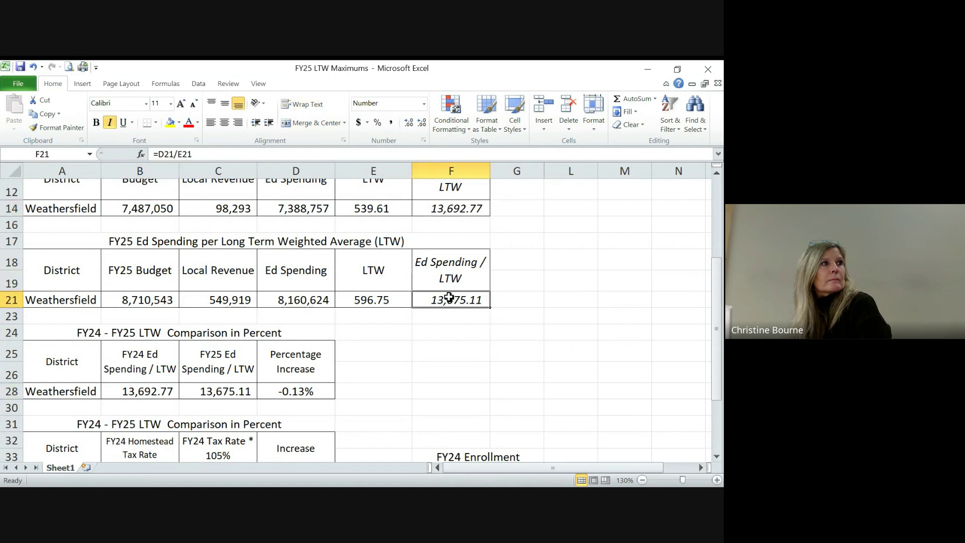
pyautogui.click(234, 390)
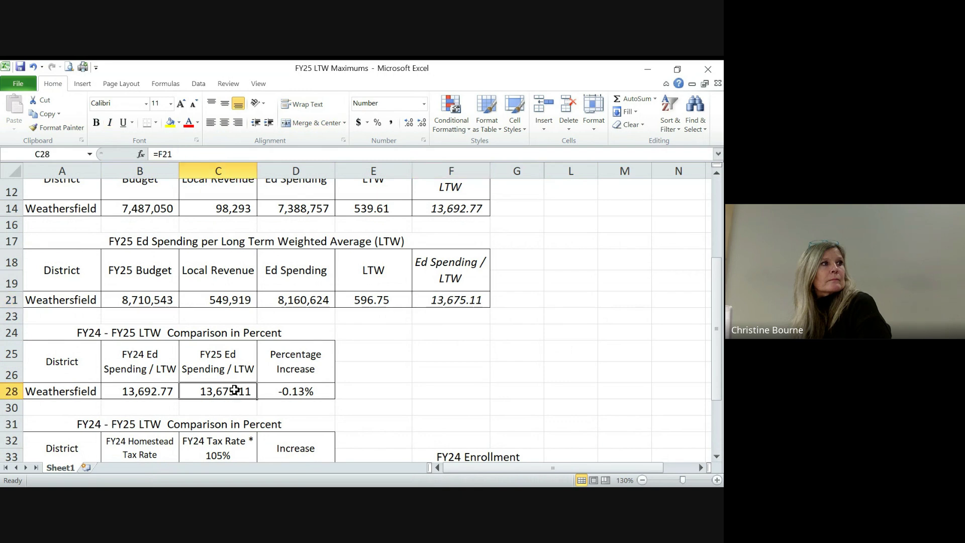
pyautogui.click(286, 392)
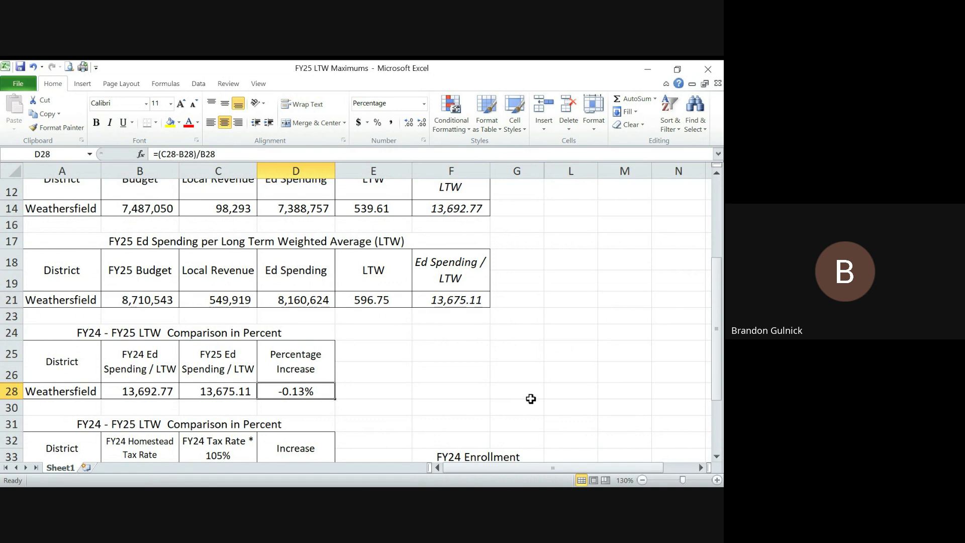
# Try a local revenue of 0 for Weathersfield in C21 of the FY25 table and undo that change.
pyautogui.click(249, 303)
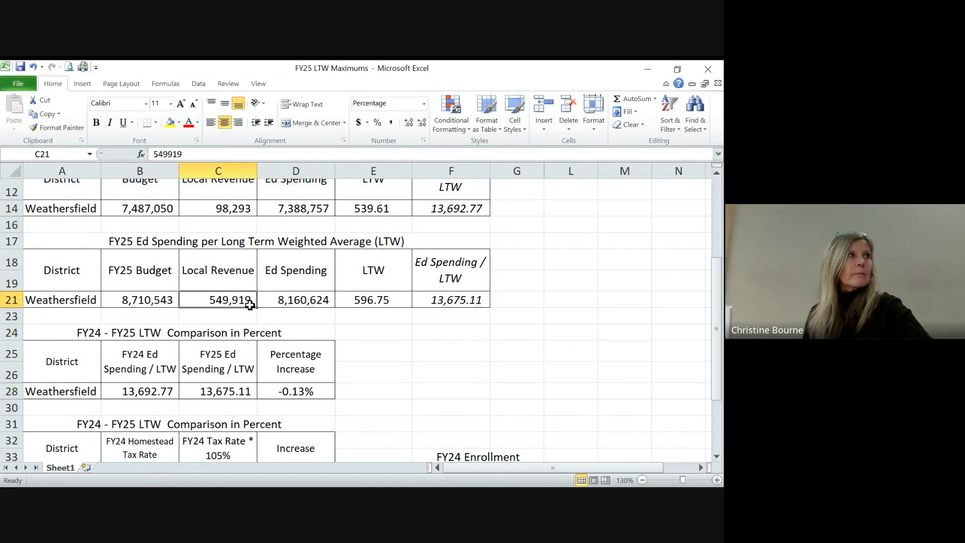
pyautogui.write('0')
pyautogui.press('Return')
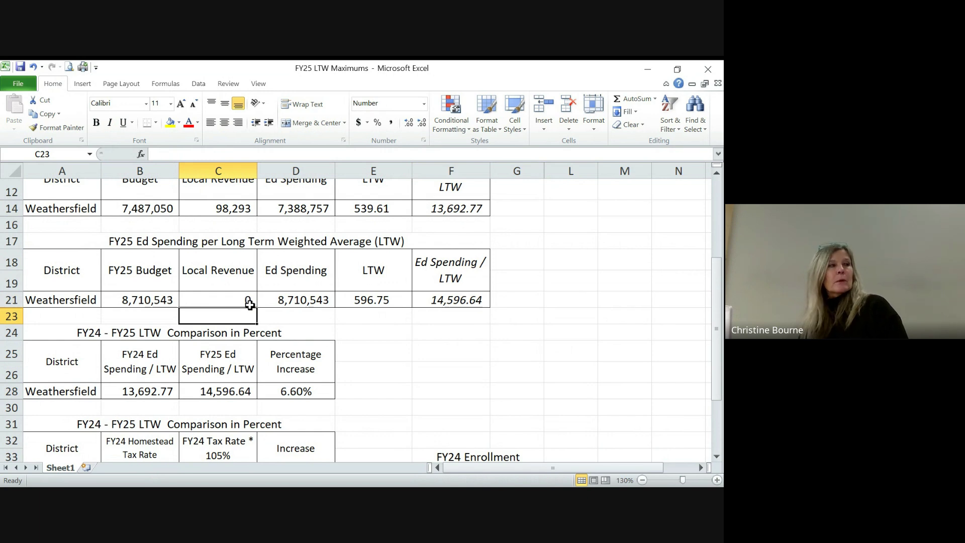
pyautogui.click(33, 66)
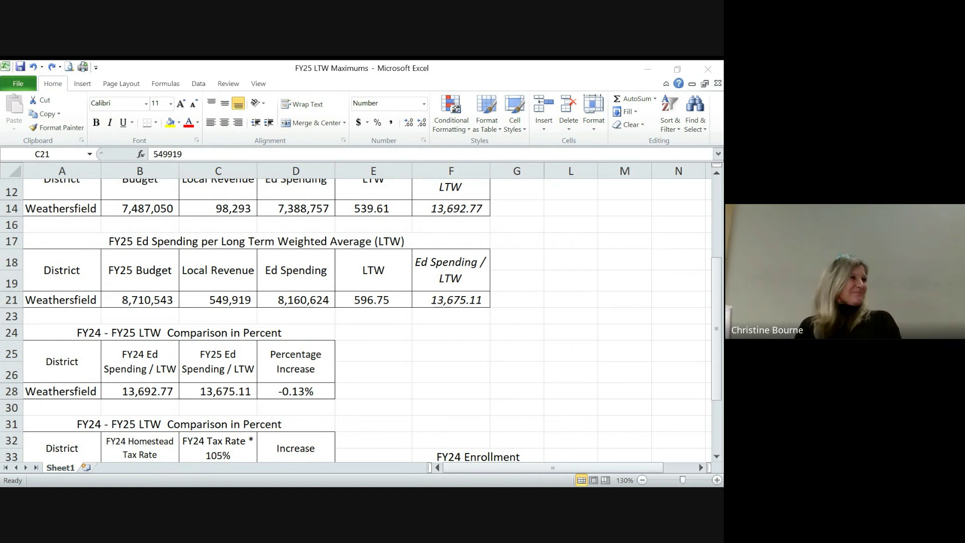
# Bring the FY24 tax rate table into view and examine Weathersfield's percentage increase in D28 of the comparison table.
pyautogui.click(653, 71)
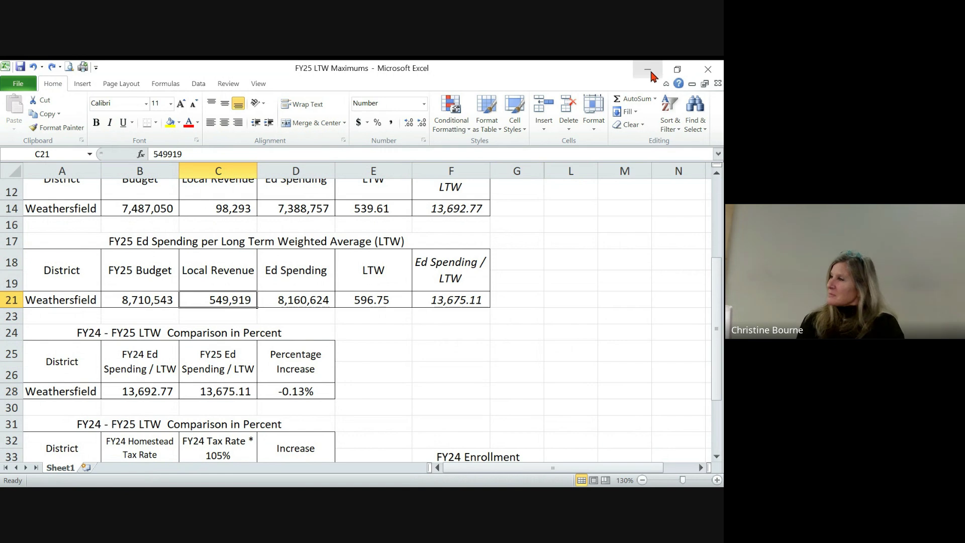
pyautogui.click(560, 367)
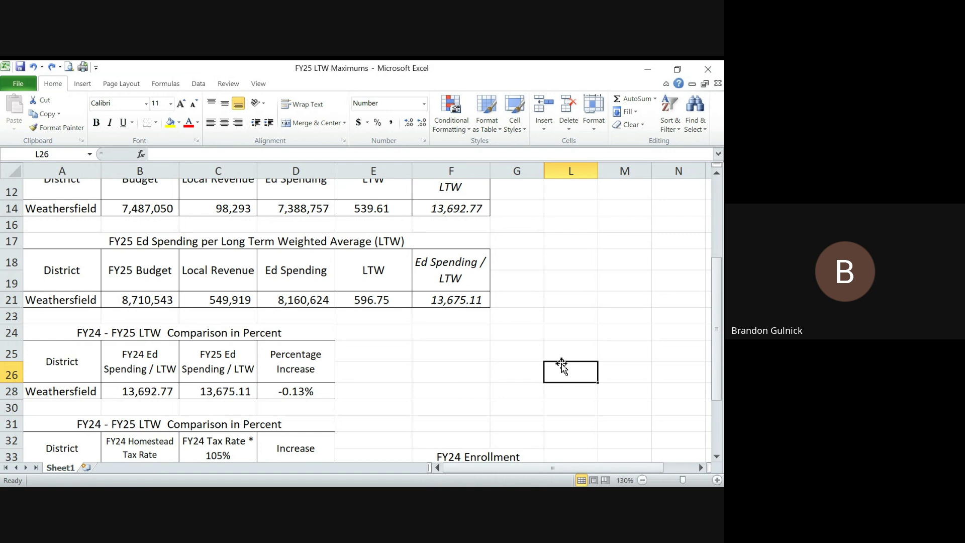
pyautogui.click(717, 459)
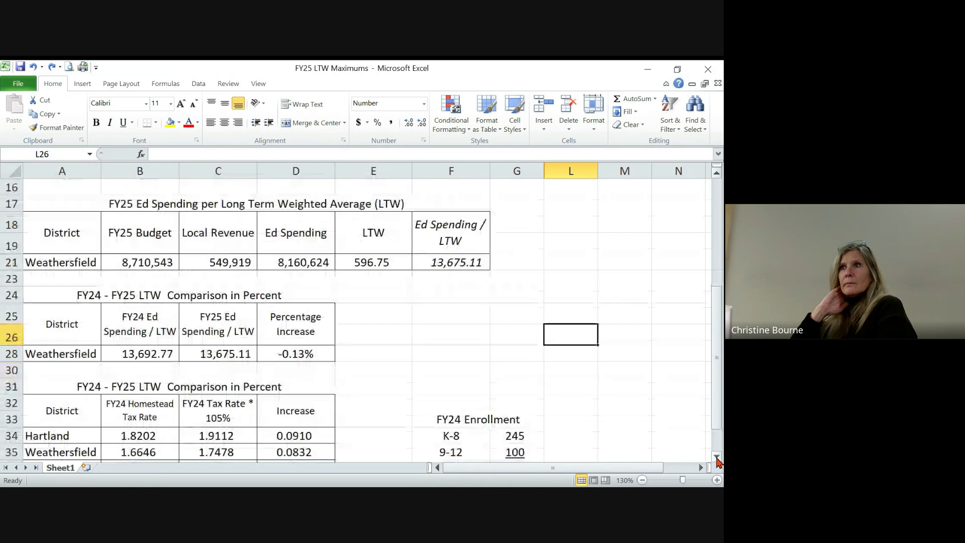
pyautogui.click(717, 458)
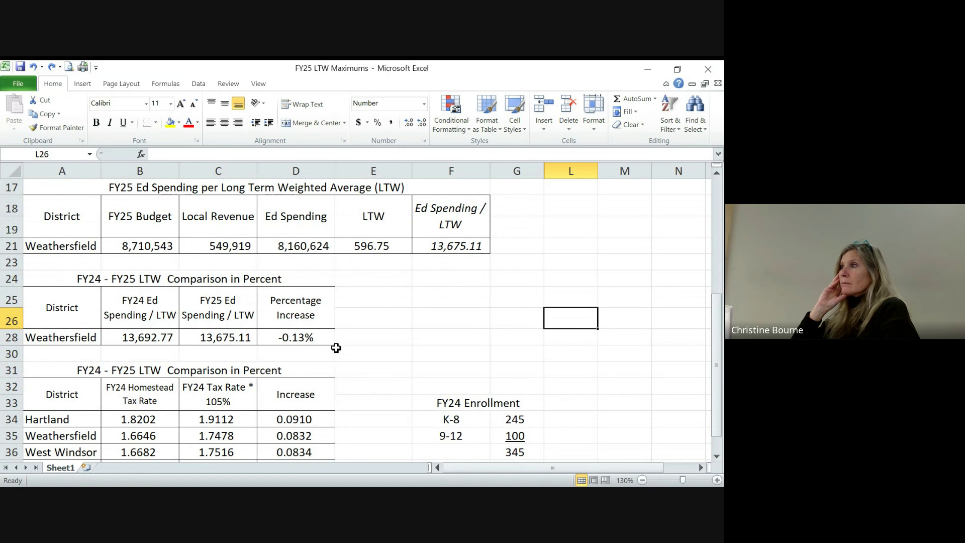
pyautogui.click(295, 337)
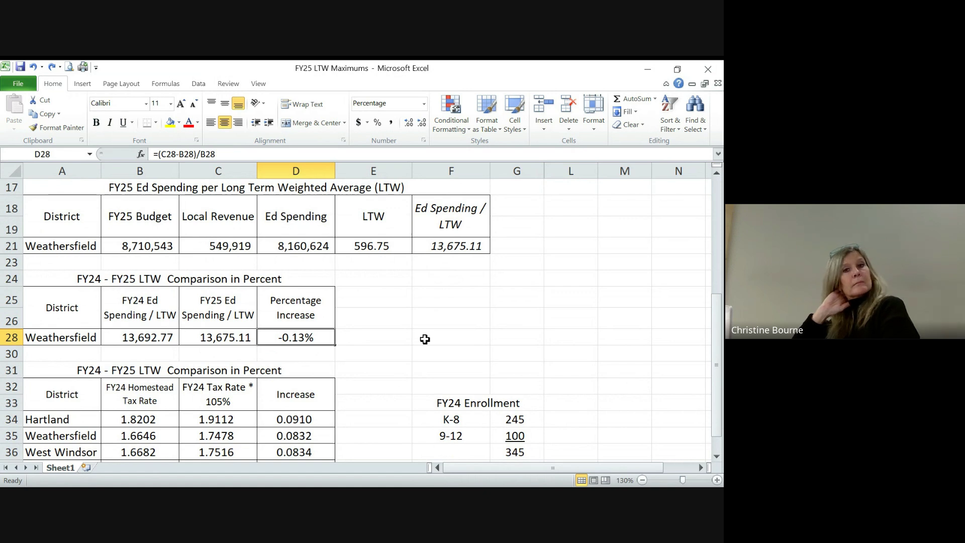
# Hide the Hartland, West Windsor and Windsor rows, 34, 36 and 37, in the FY24 tax rate table.
pyautogui.click(13, 420)
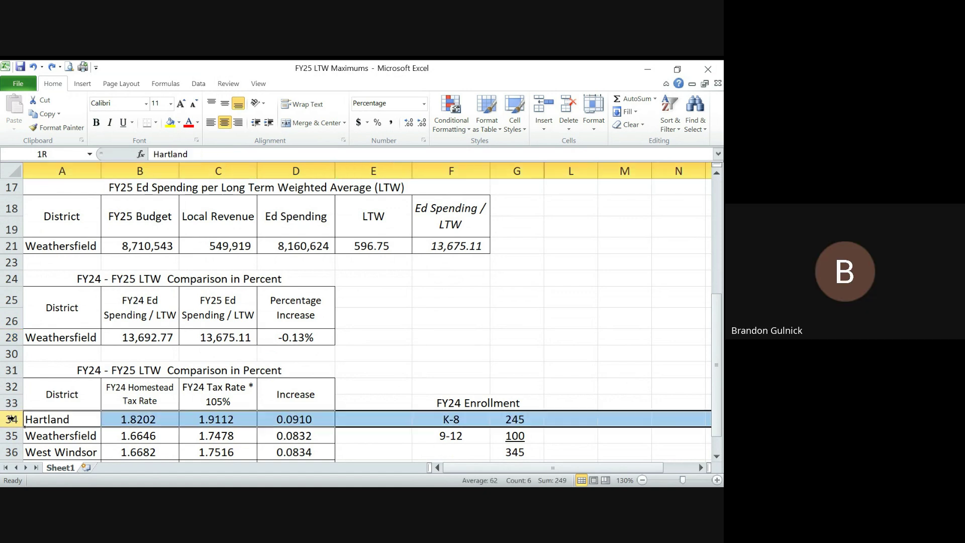
pyautogui.rightClick(15, 421)
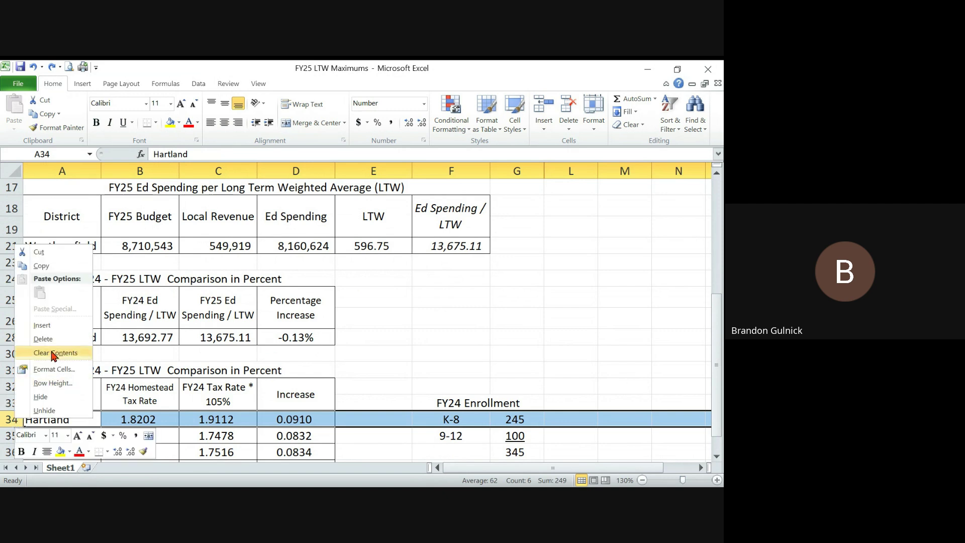
pyautogui.click(49, 397)
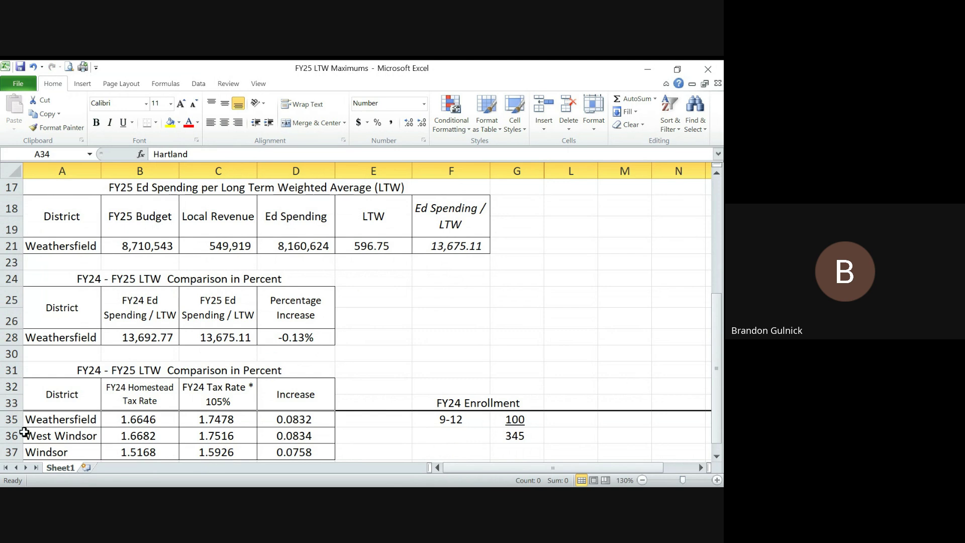
pyautogui.moveTo(11, 435); pyautogui.dragTo(12, 452)
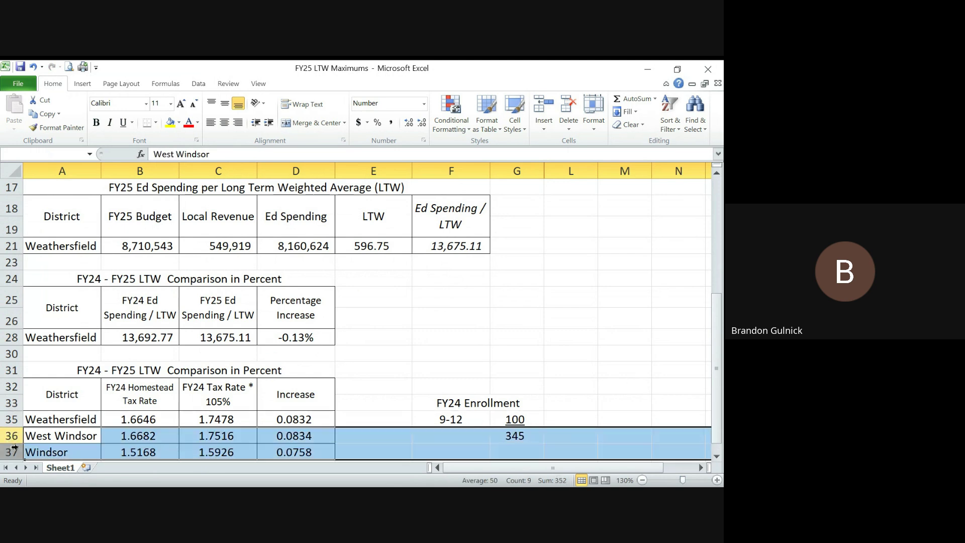
pyautogui.rightClick(18, 452)
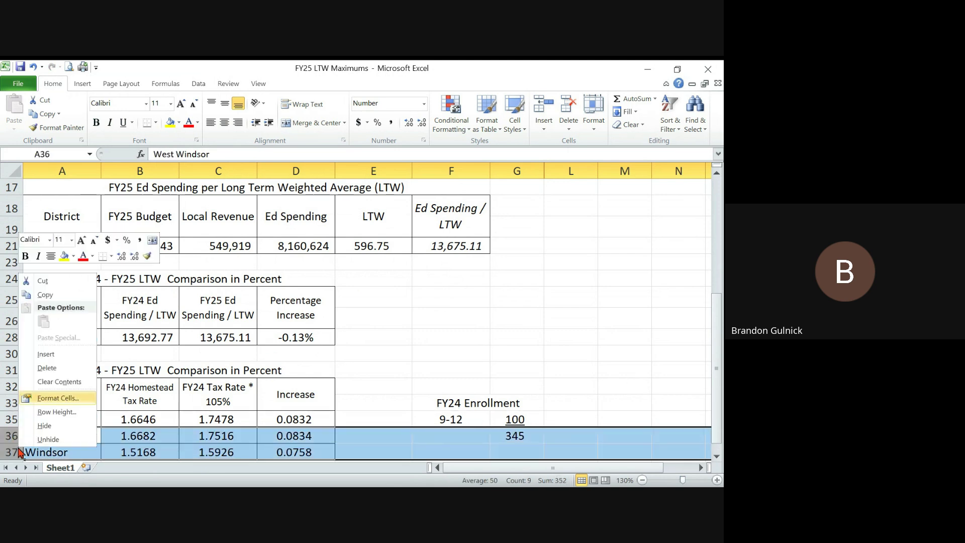
pyautogui.click(65, 424)
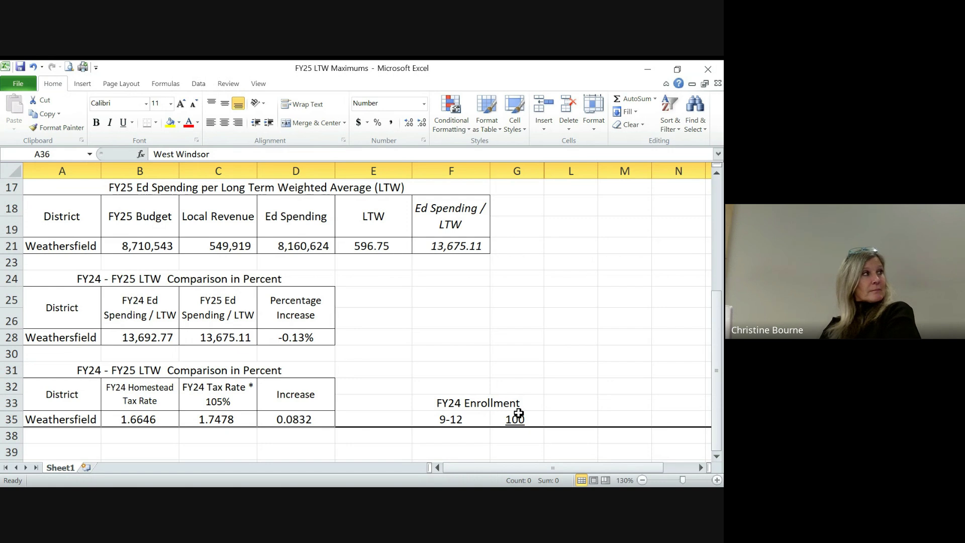
# Examine Weathersfield's tax rate increase, FY24 homestead tax rate and 105% tax rate in row 35.
pyautogui.click(267, 424)
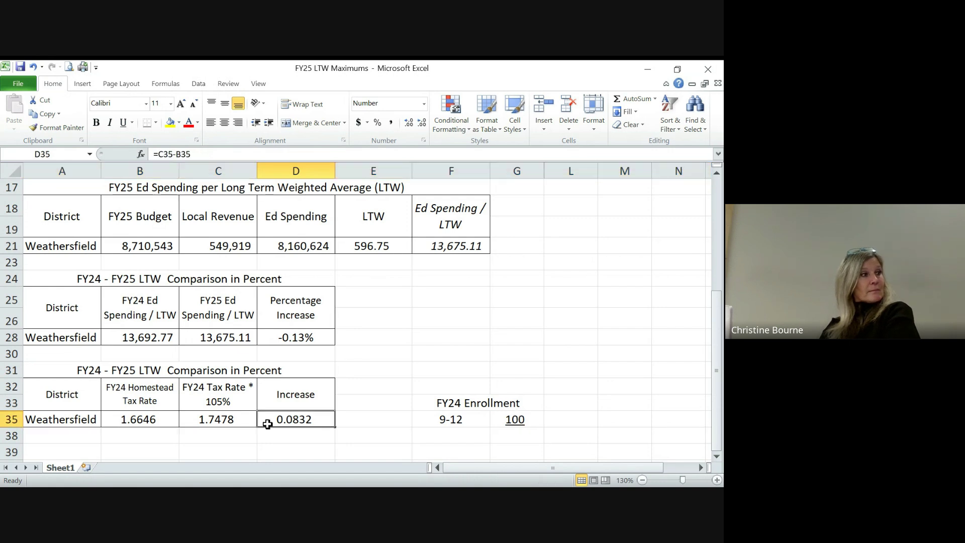
pyautogui.click(147, 417)
pyautogui.click(227, 426)
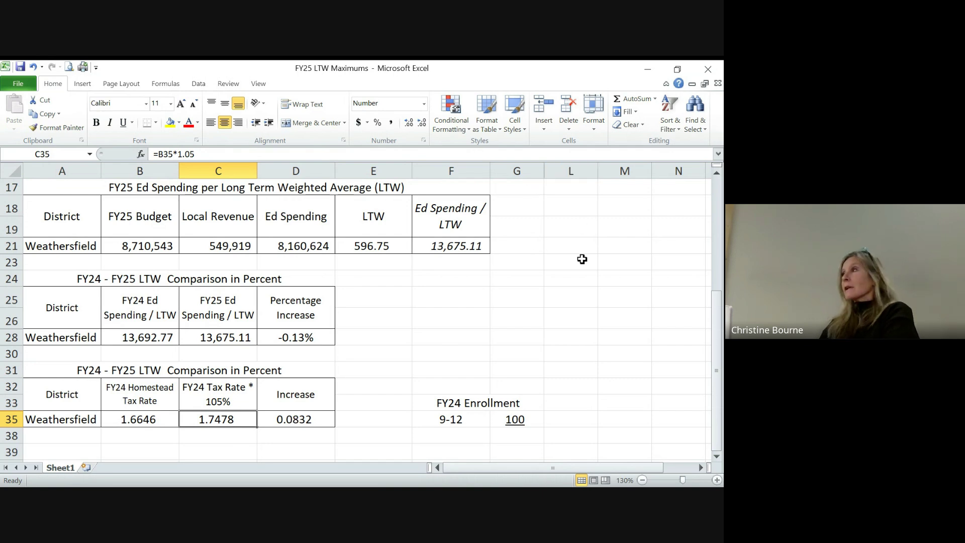
pyautogui.moveTo(546, 468); pyautogui.dragTo(588, 468)
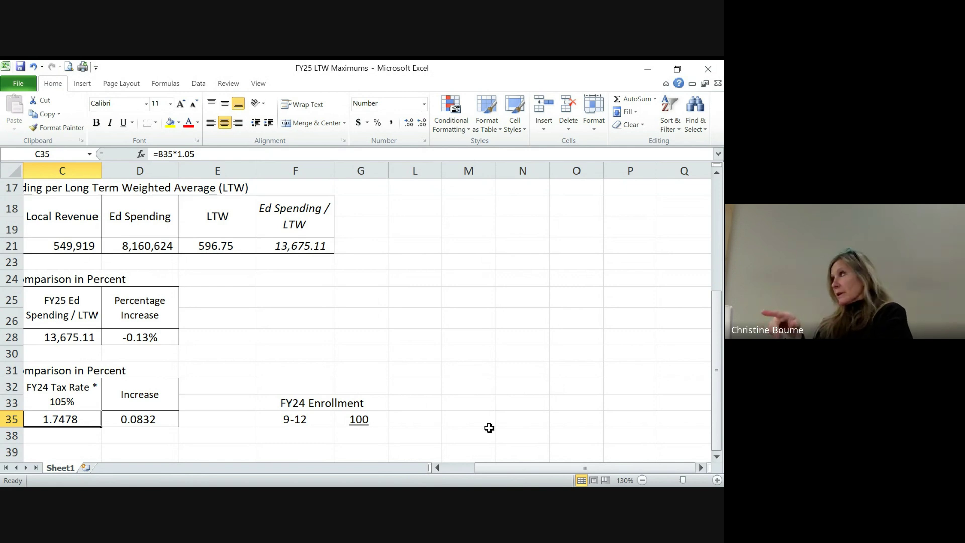
pyautogui.click(469, 325)
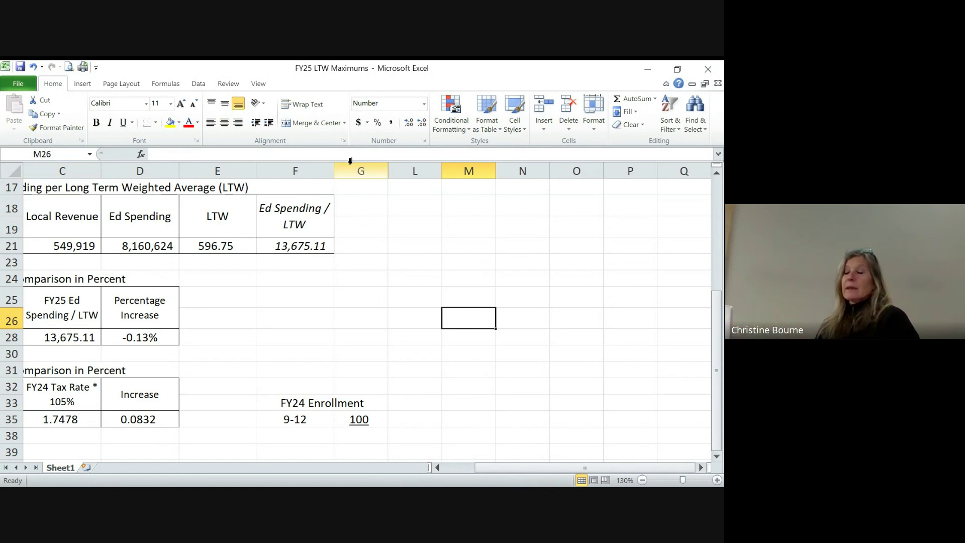
pyautogui.click(474, 400)
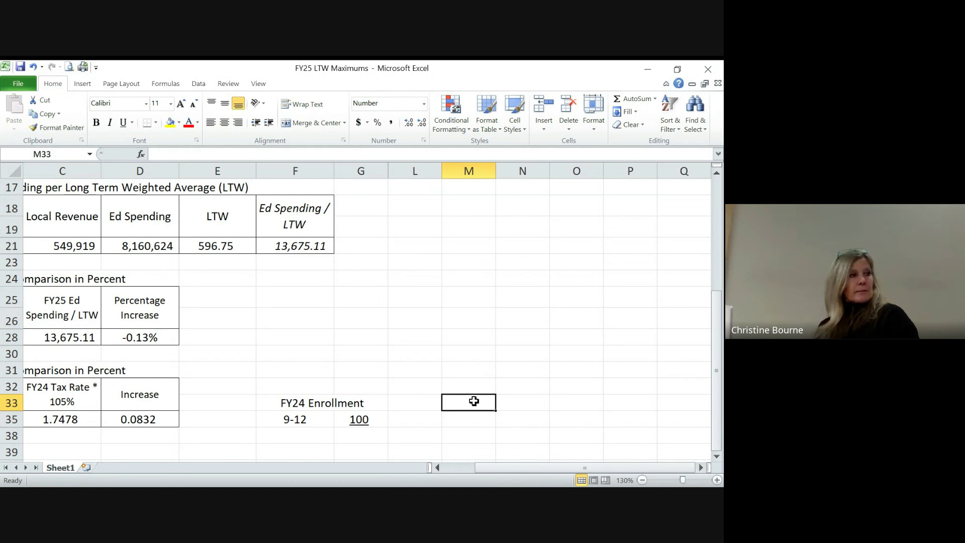
pyautogui.moveTo(484, 467); pyautogui.dragTo(361, 465)
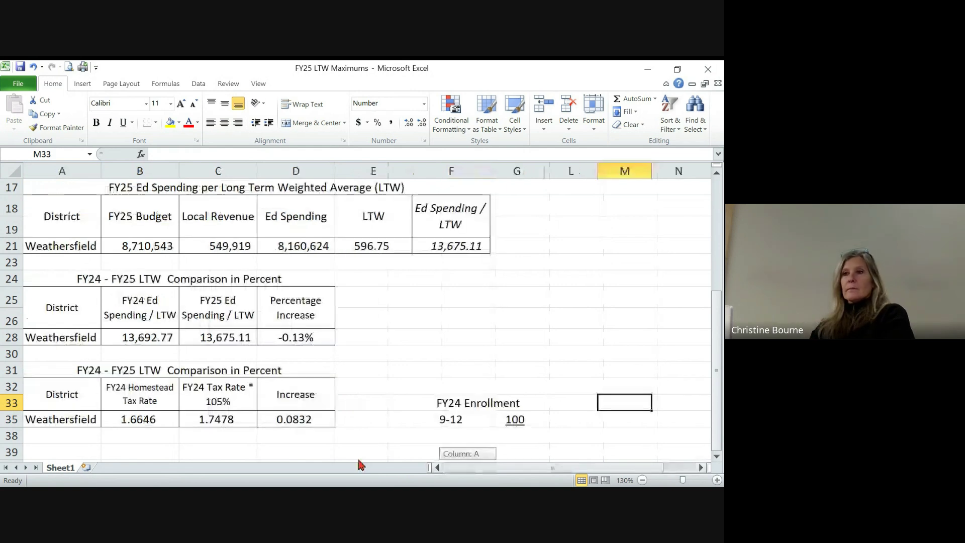
# Review Weathersfield's tax rate cells B35 to D35, the percentage increase in D28 and the FY25 LTW in E21.
pyautogui.click(159, 419)
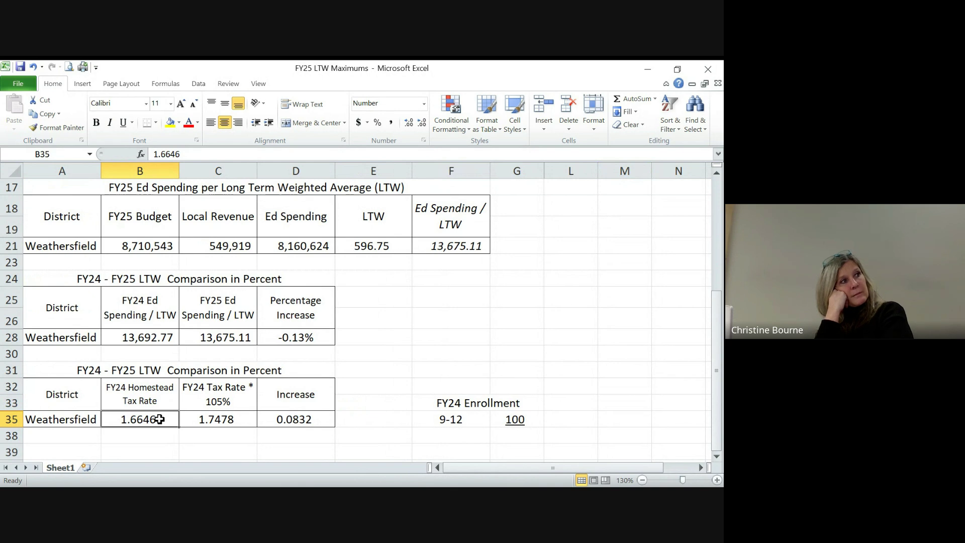
pyautogui.click(213, 423)
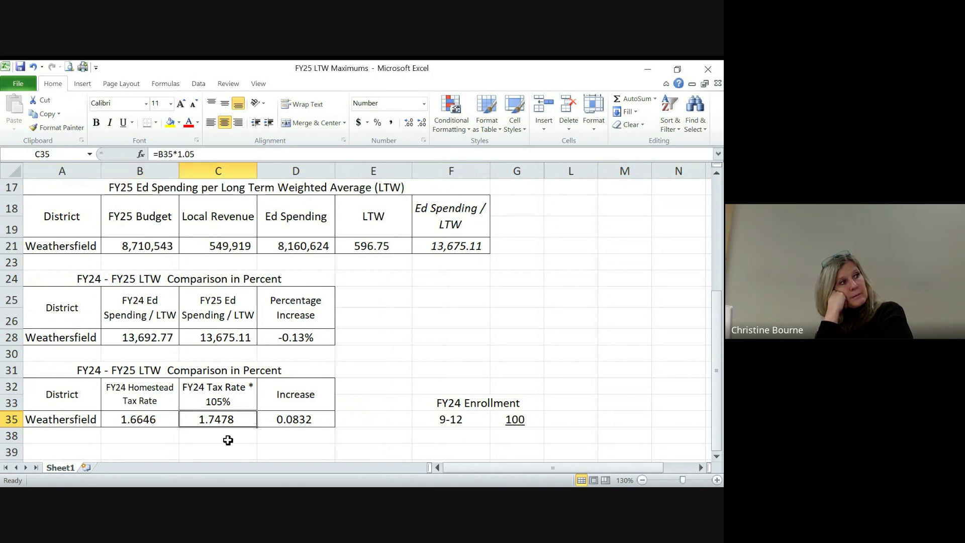
pyautogui.click(293, 421)
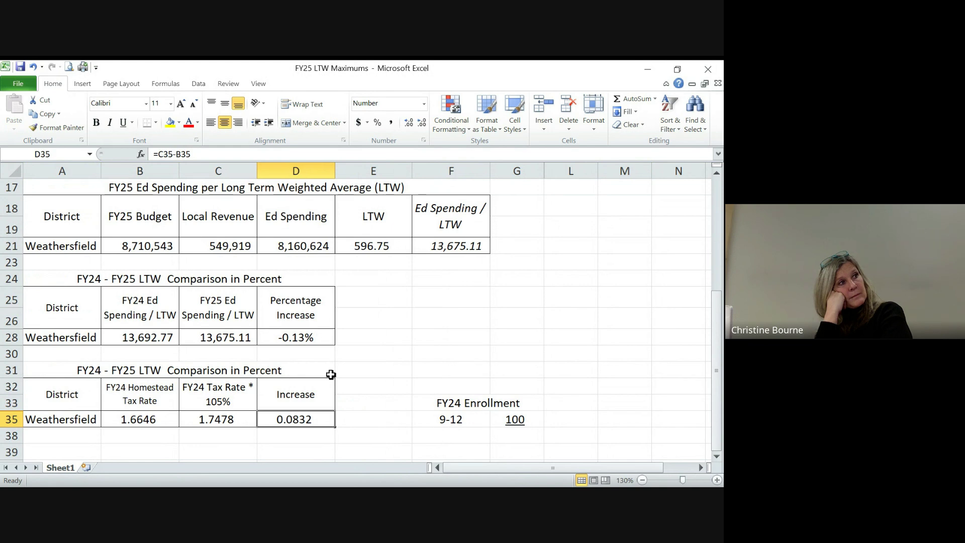
pyautogui.click(312, 340)
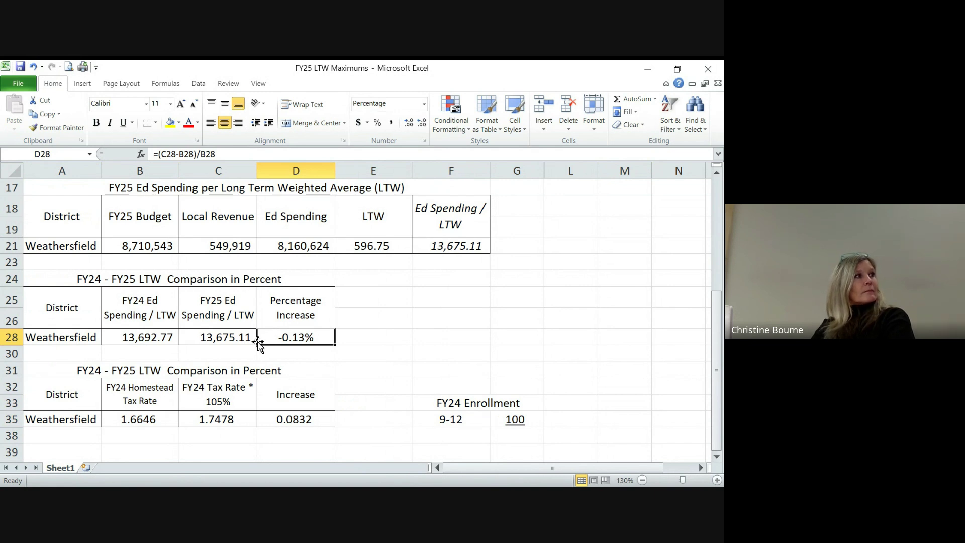
pyautogui.click(378, 245)
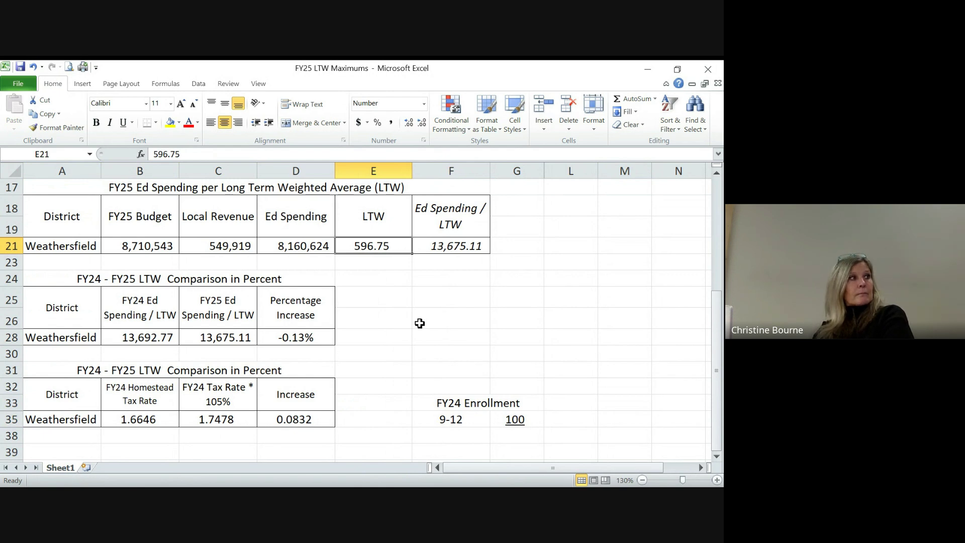
pyautogui.click(213, 415)
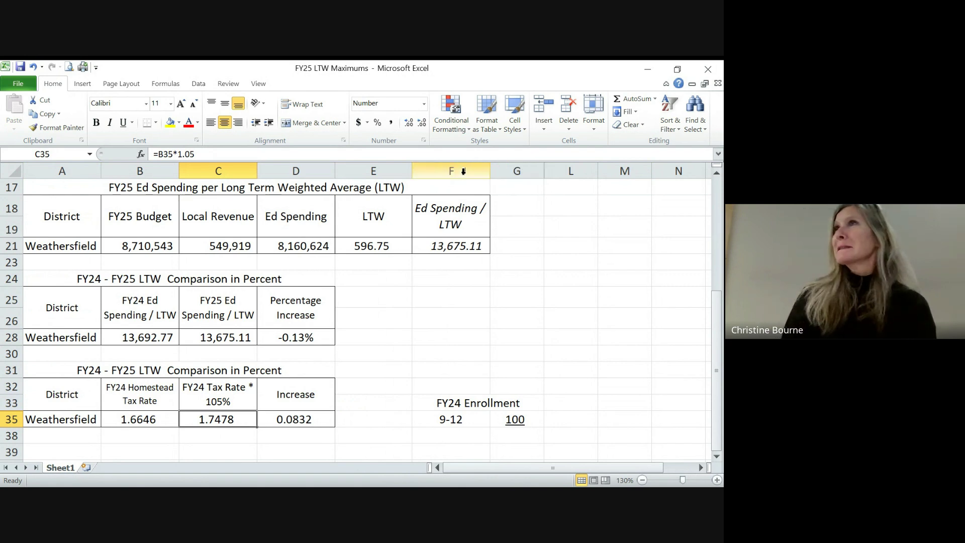
# Unhide columns H to K between columns G and L to reveal the FY25 maximum budget comparison tables.
pyautogui.moveTo(516, 172); pyautogui.dragTo(571, 171)
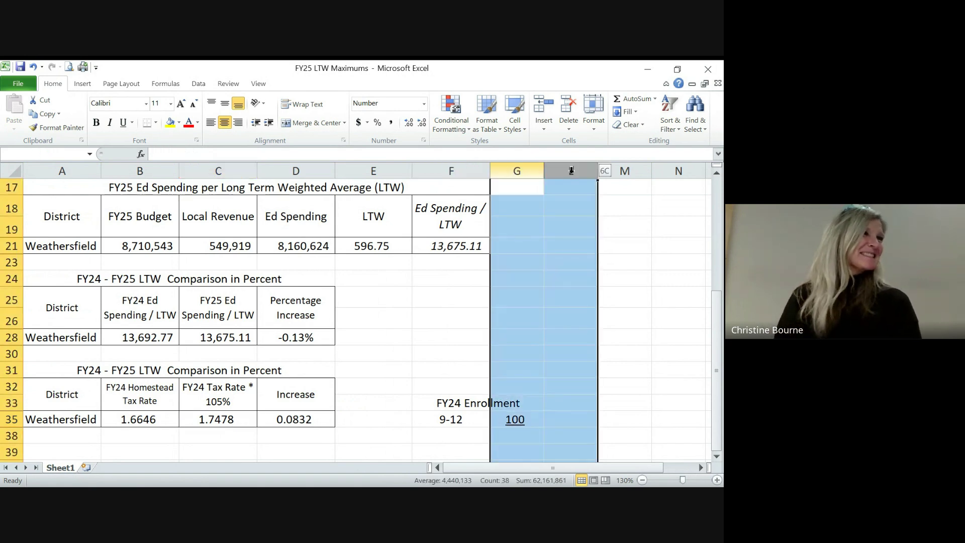
pyautogui.rightClick(580, 176)
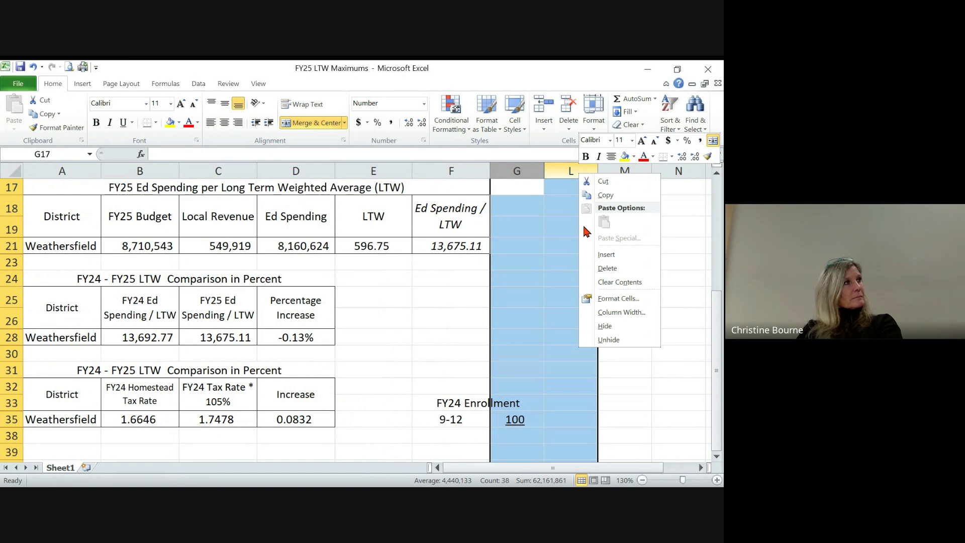
pyautogui.click(618, 344)
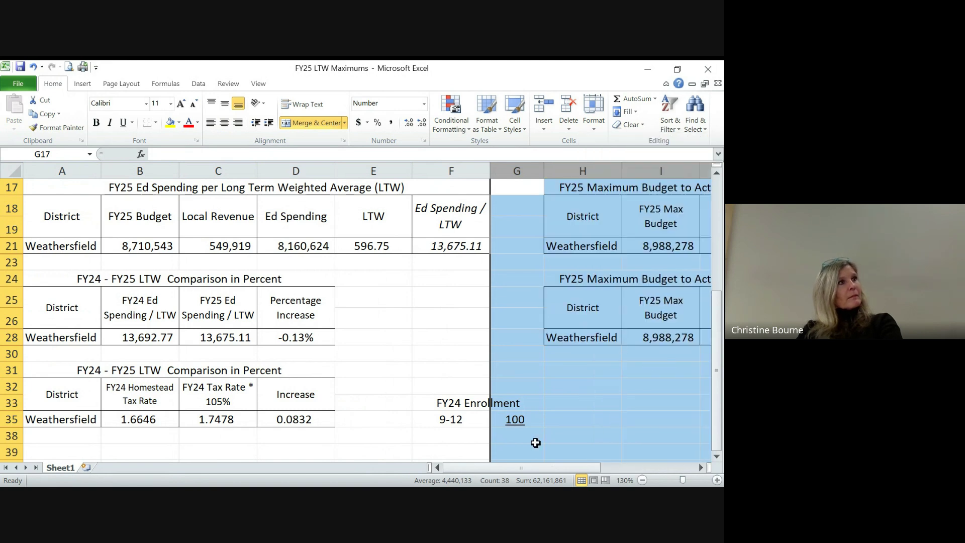
# Examine Weathersfield's FY25 Max Budget in I28 and (Over) / Under formula in K28 of the lower maximum budget table.
pyautogui.moveTo(514, 470); pyautogui.dragTo(543, 469)
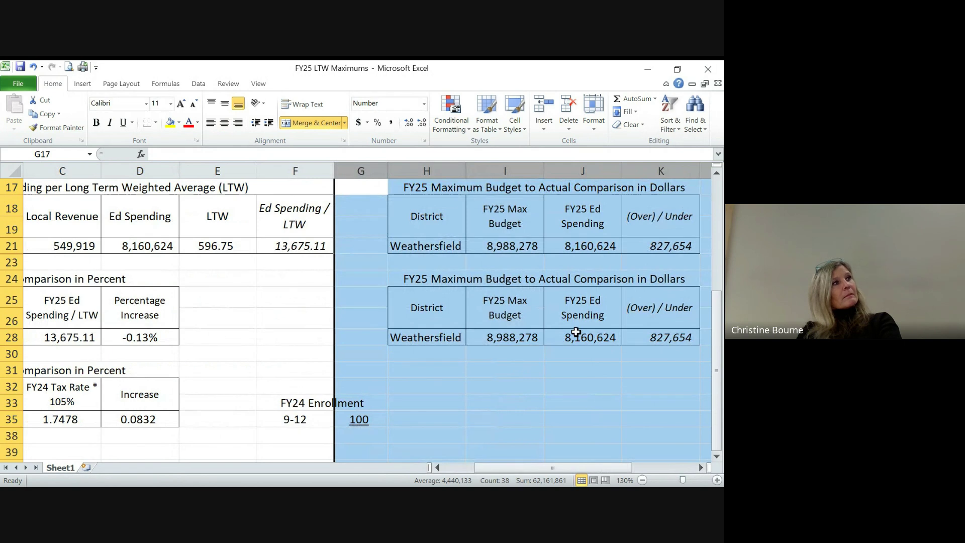
pyautogui.click(539, 339)
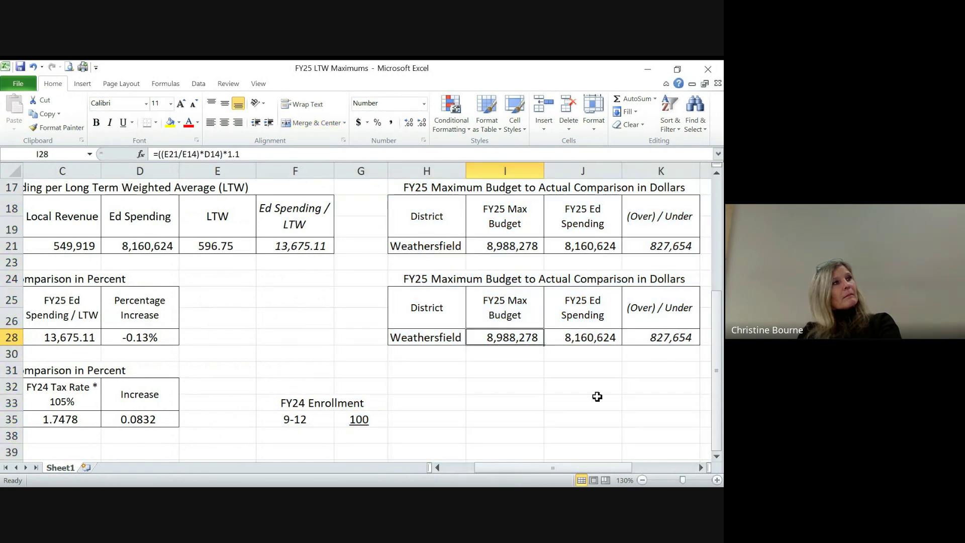
pyautogui.click(660, 337)
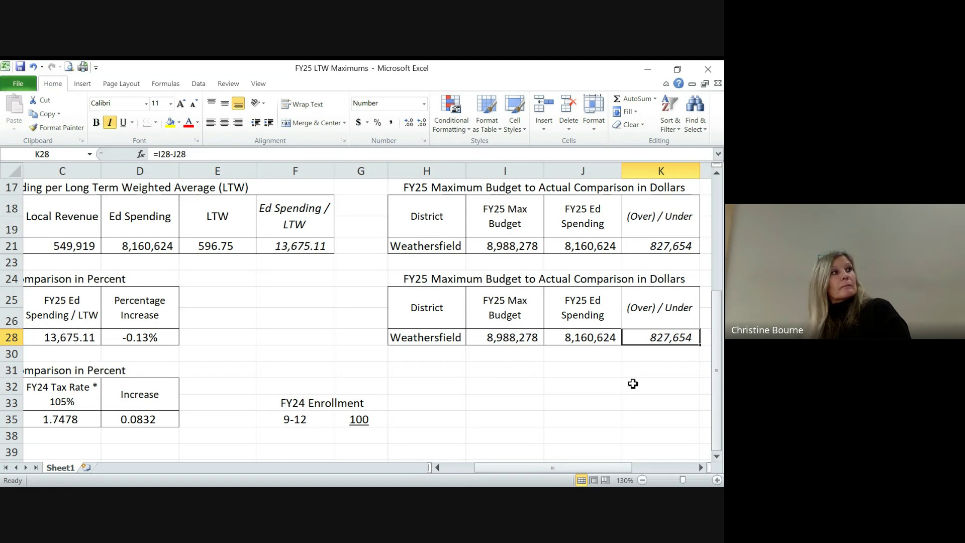
# Return to the tax rate table and compare Weathersfield's FY24 homestead rate in B35 with the 105% rate in C35.
pyautogui.moveTo(538, 471); pyautogui.dragTo(506, 471)
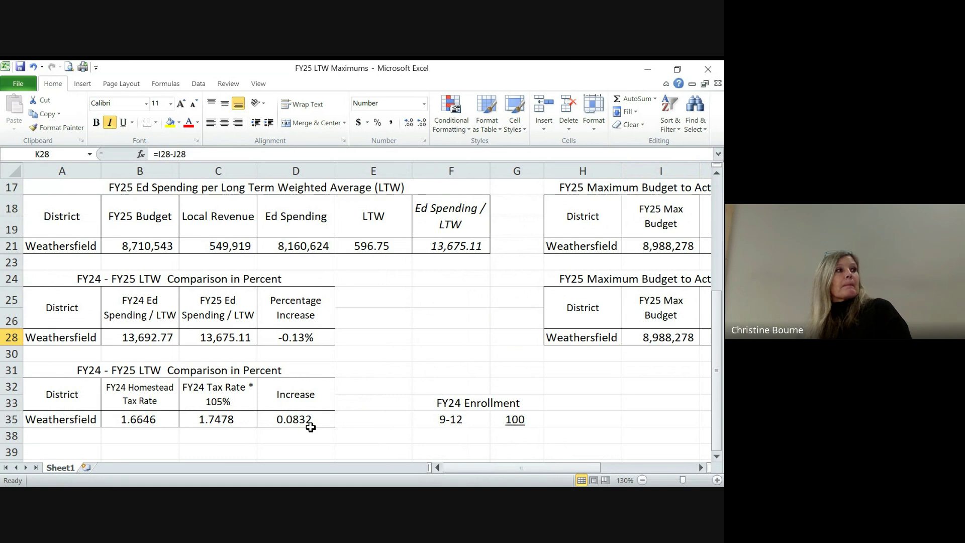
pyautogui.click(156, 418)
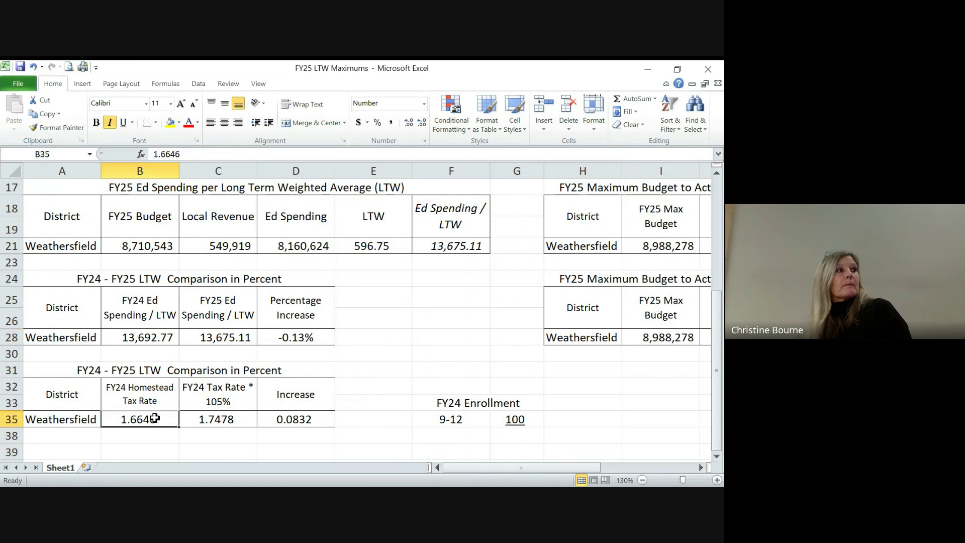
pyautogui.click(217, 419)
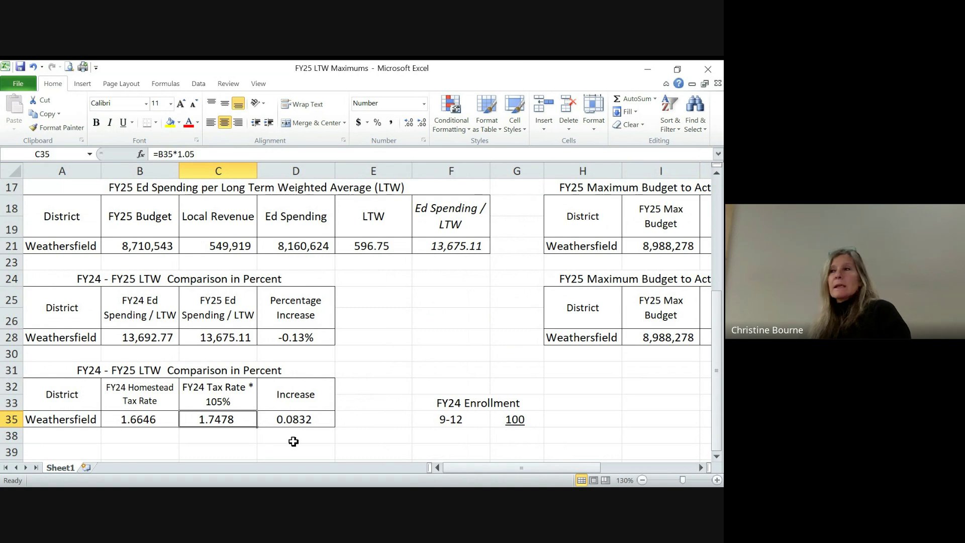
# Unhide the Hartland and Mt. Ascutney rows, 20 and 22, in the FY25 Ed Spending per LTW table.
pyautogui.click(716, 174)
pyautogui.click(717, 173)
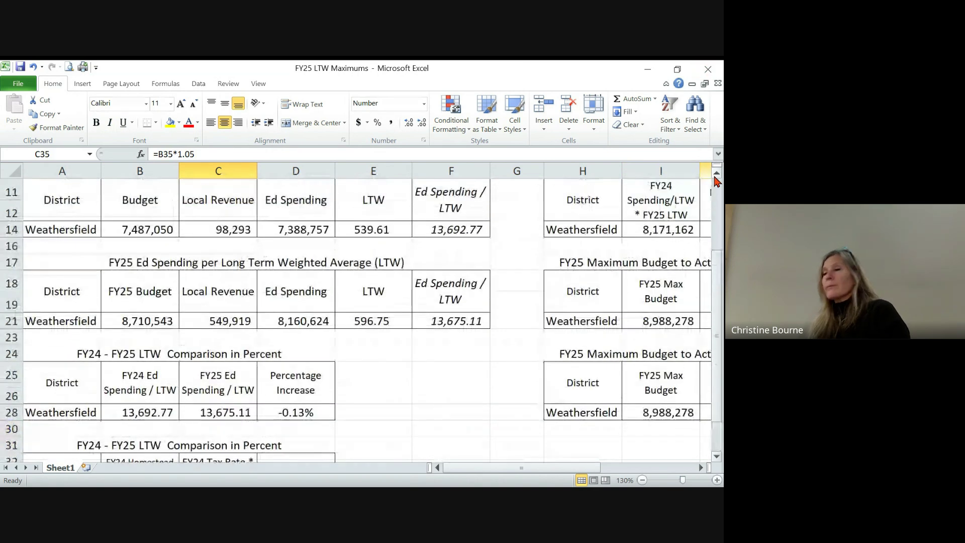
pyautogui.click(715, 177)
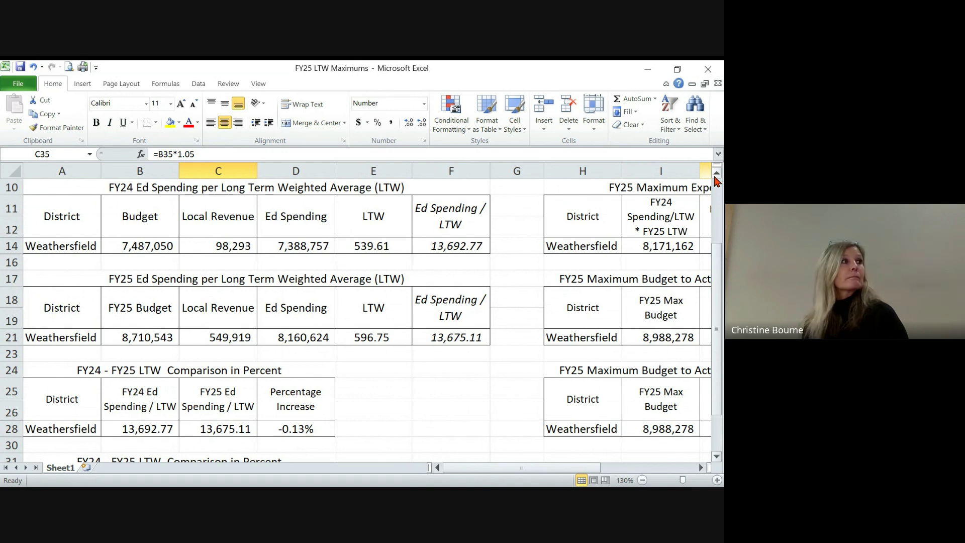
pyautogui.click(8, 316)
pyautogui.moveTo(8, 317); pyautogui.dragTo(10, 353)
pyautogui.rightClick(10, 353)
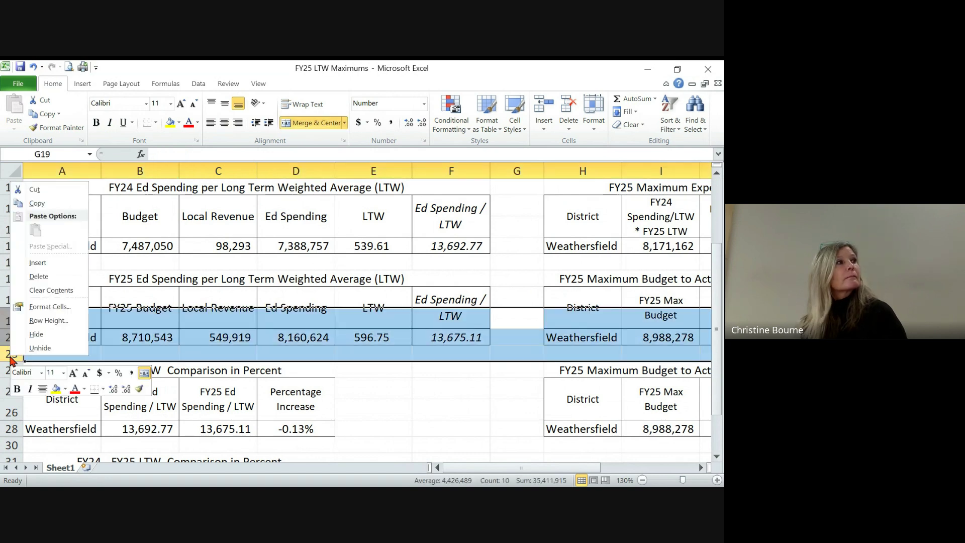
pyautogui.click(34, 347)
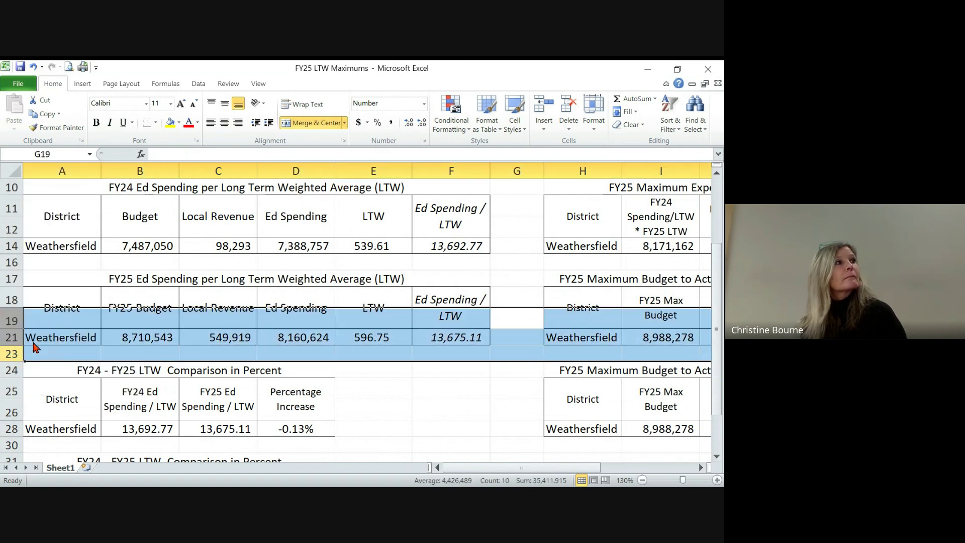
pyautogui.click(430, 417)
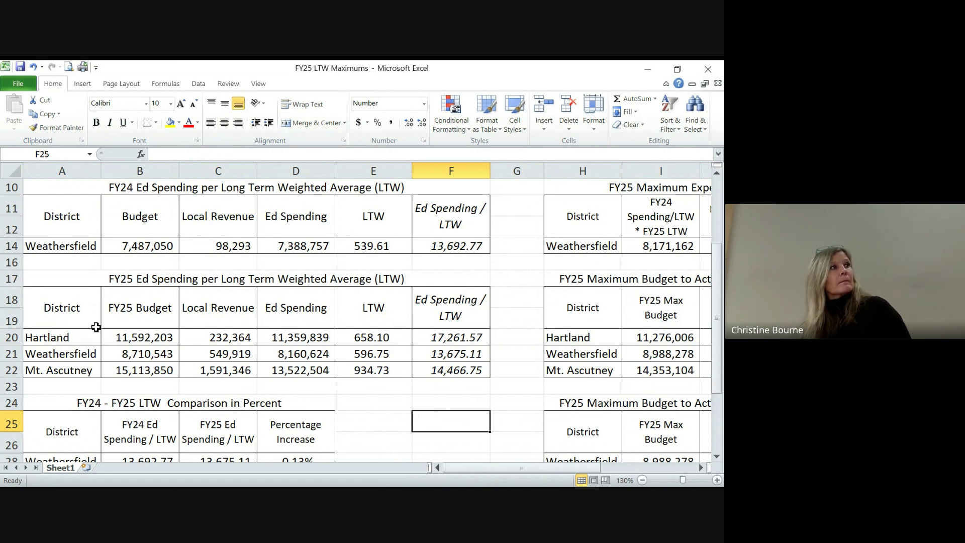
# Highlight the three districts' FY25 figures and examine Hartland's budget in B20 and Ed Spending / LTW in F20.
pyautogui.moveTo(89, 332); pyautogui.dragTo(433, 371)
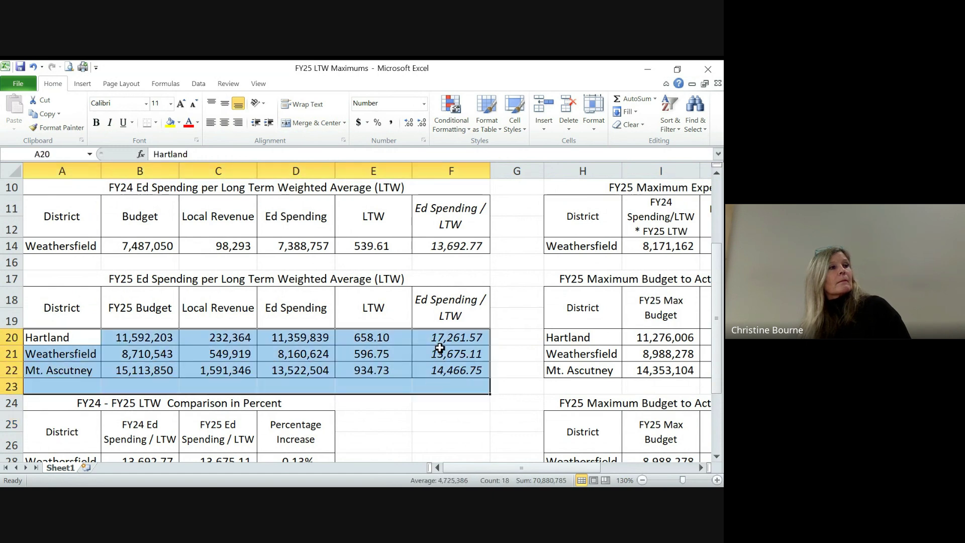
pyautogui.click(437, 336)
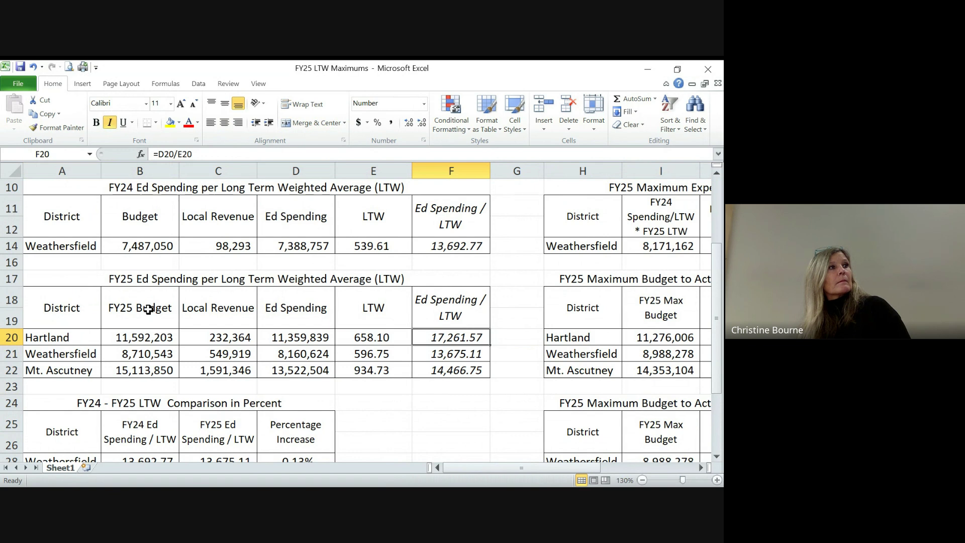
pyautogui.click(115, 336)
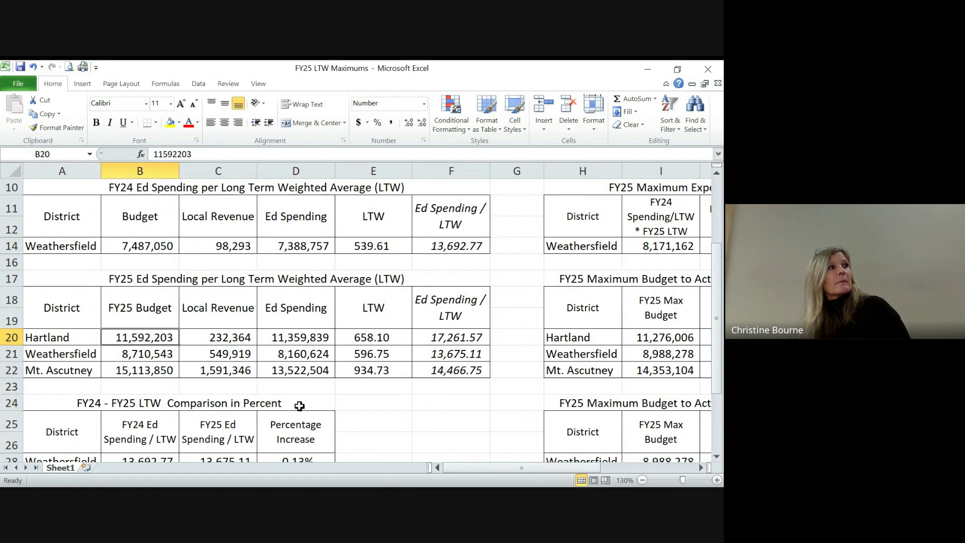
pyautogui.click(442, 340)
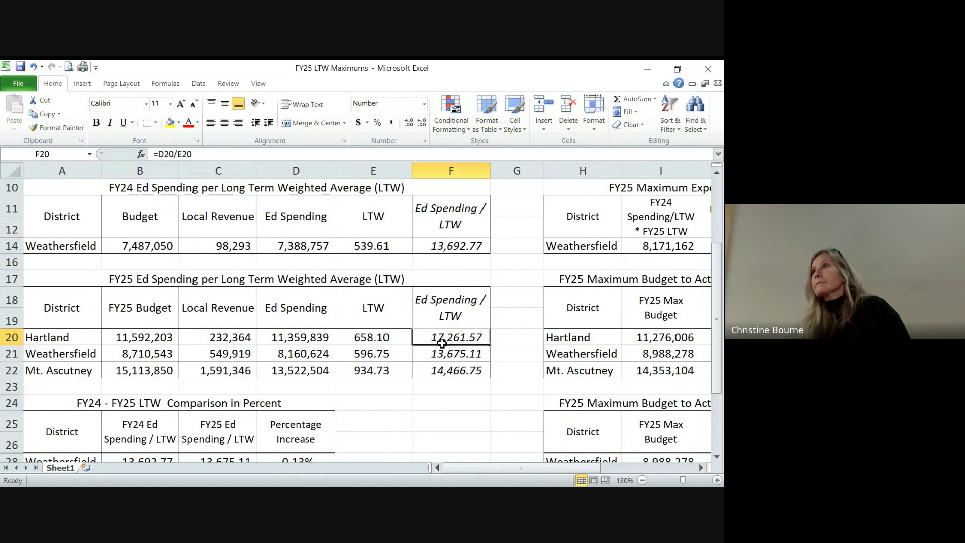